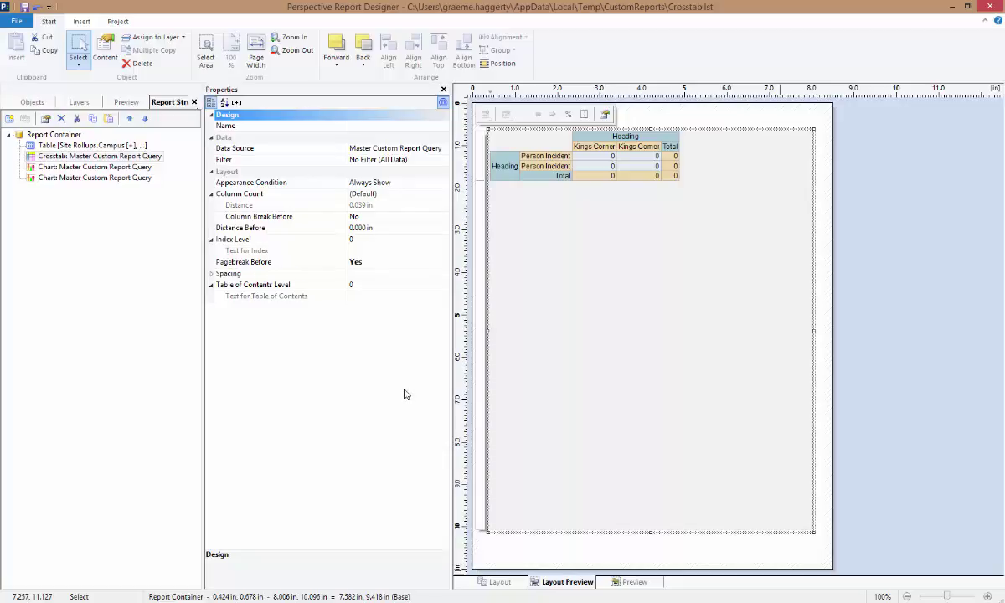
Preview the report and examine the crosstab on pages 2 and 3, and return to the layout view
left_click(634, 582)
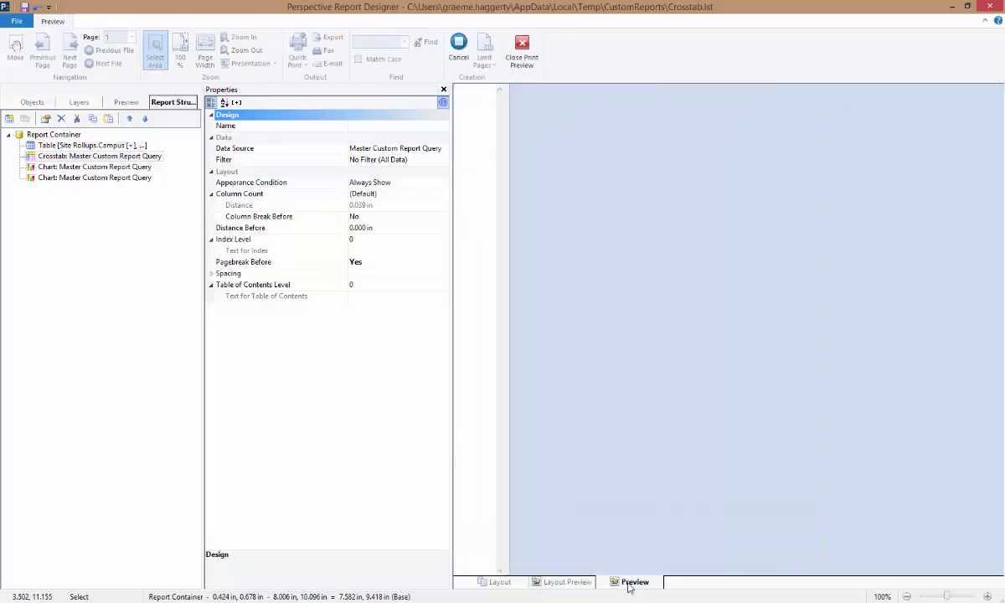
left_click(473, 170)
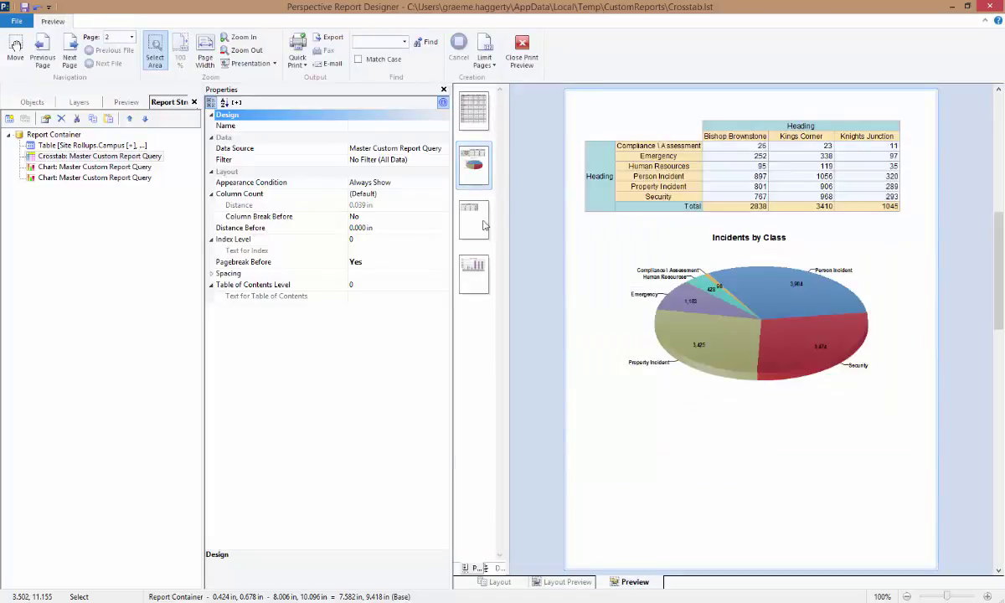
left_click(474, 219)
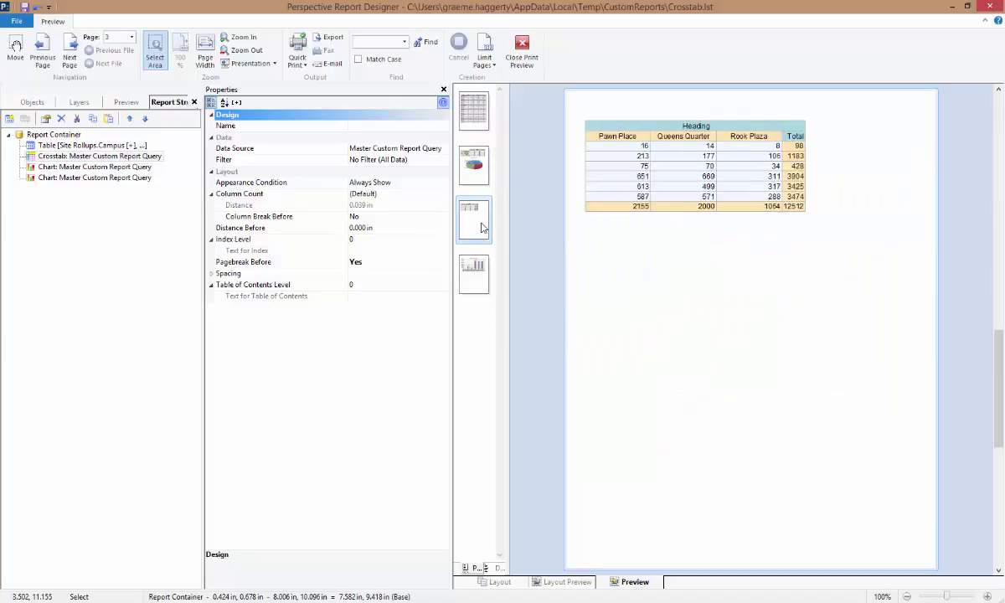
left_click(477, 176)
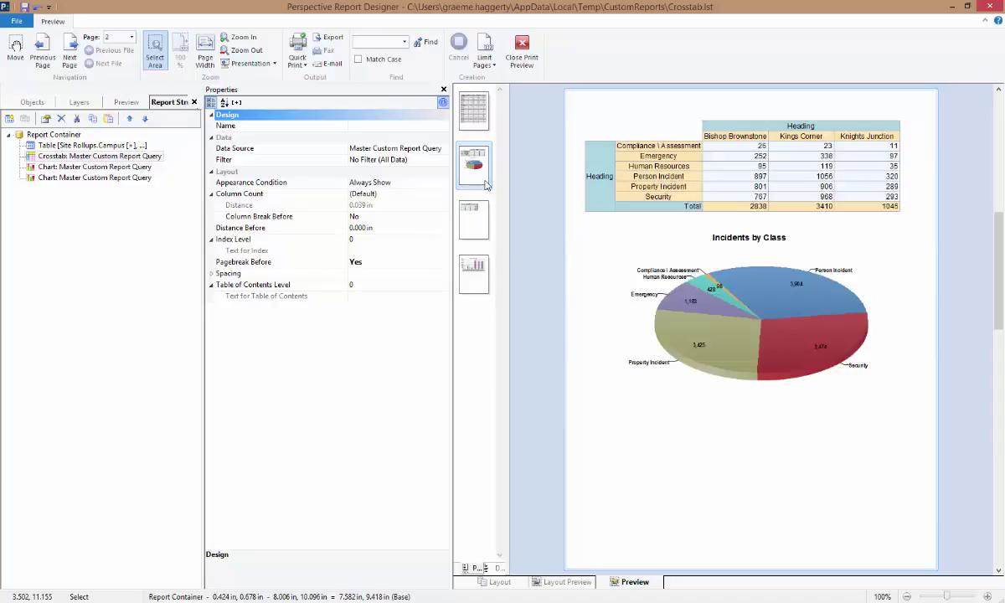
left_click(560, 586)
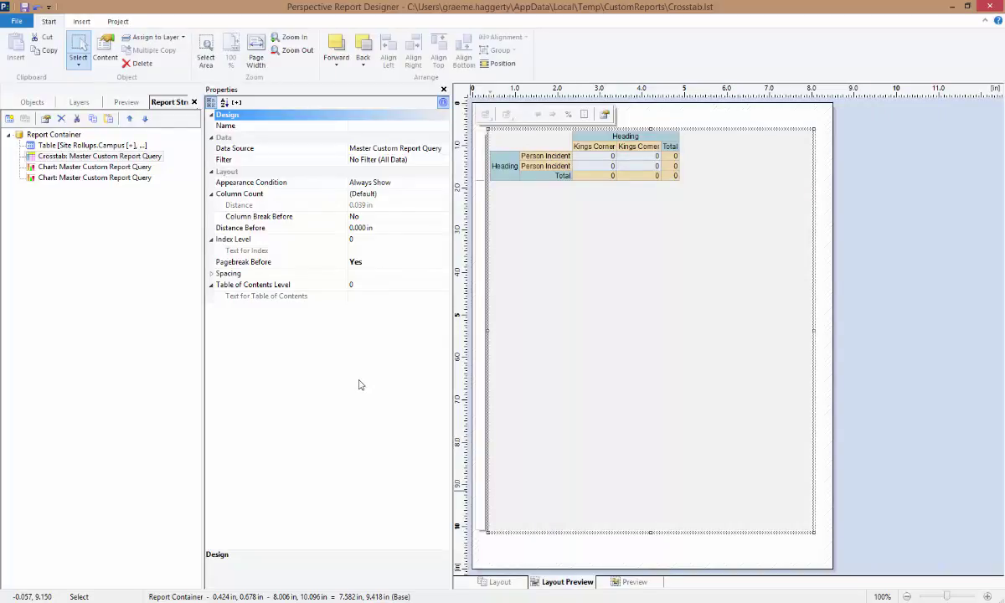
Open the crosstab's axis definition and remove the Class_Rollups.Class row grouping
double_click(143, 158)
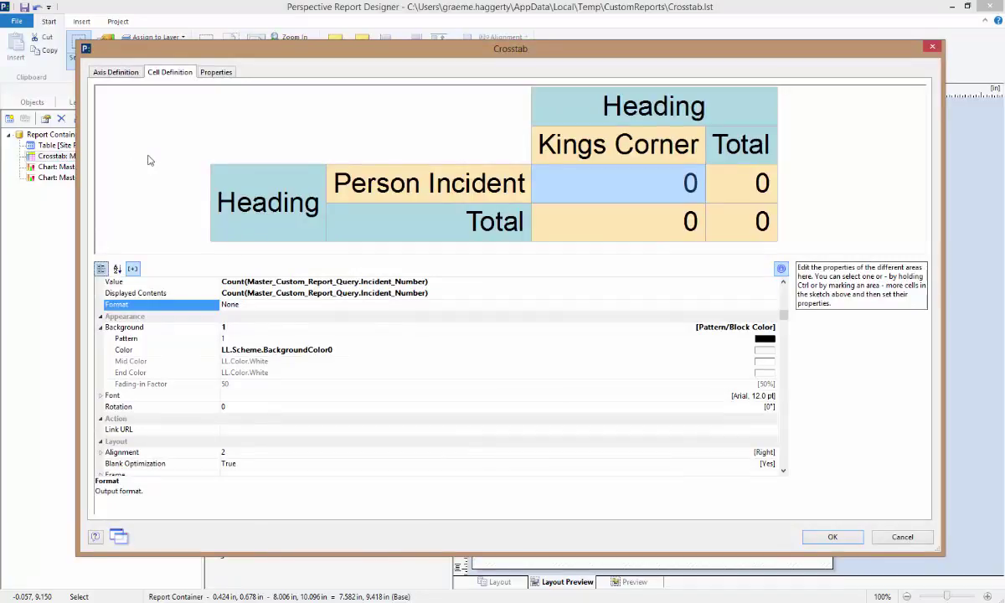
left_click(115, 74)
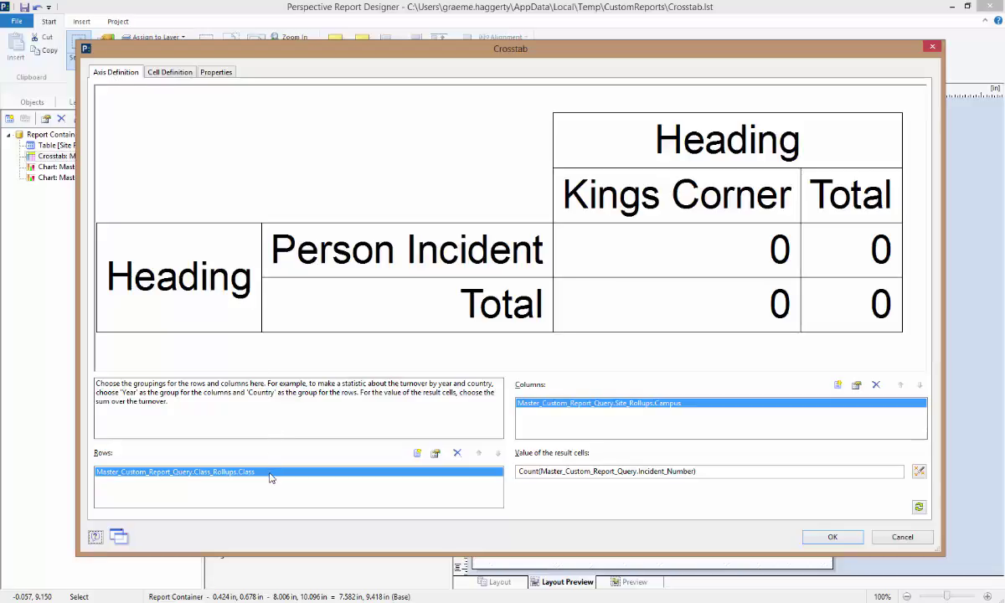
left_click(456, 453)
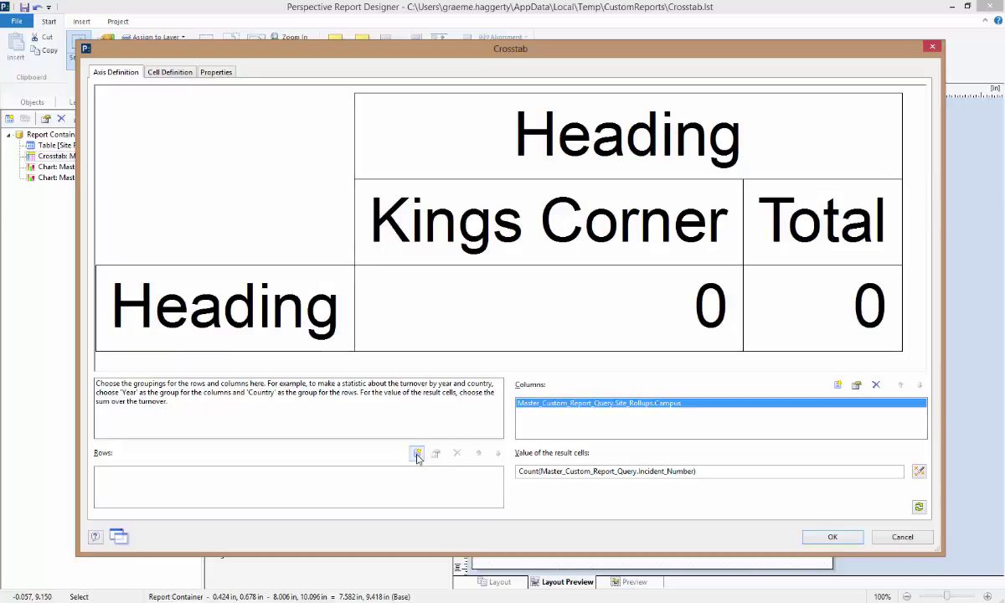
Add a row grouping with the formula Month(Master_Custom_Report_Query.Reported_Date_Time)
left_click(417, 454)
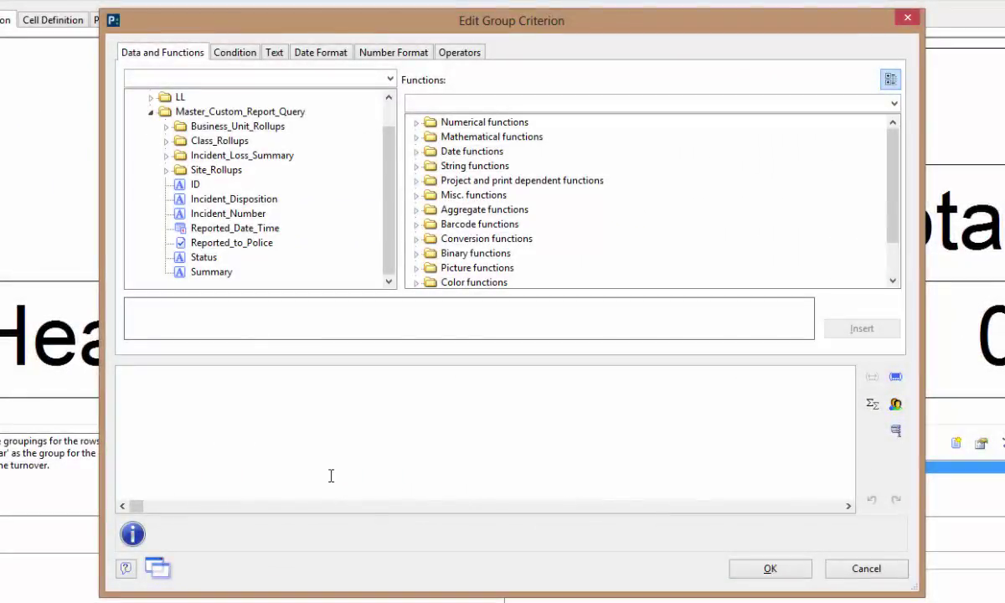
type("month")
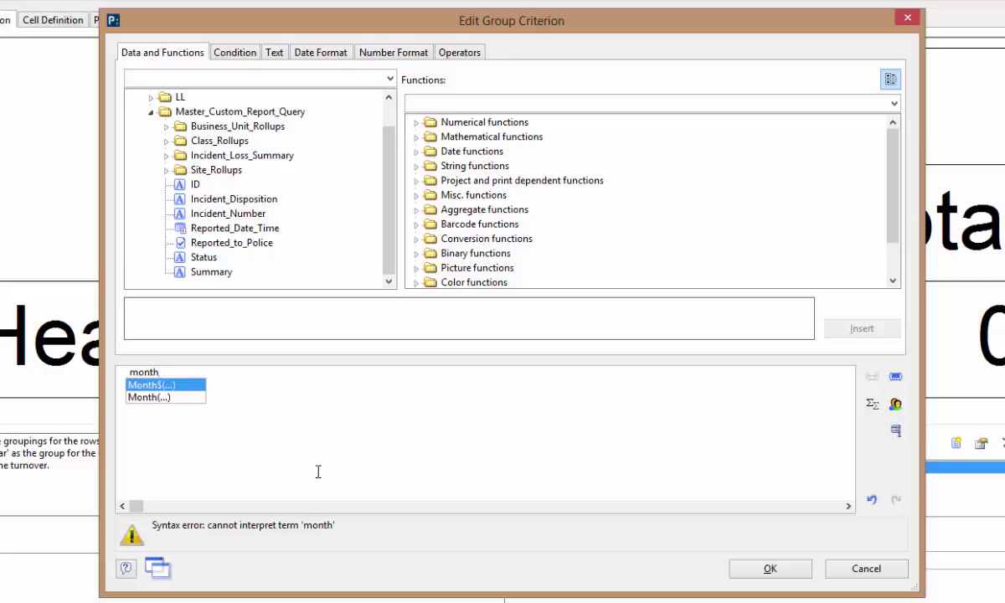
left_click(149, 397)
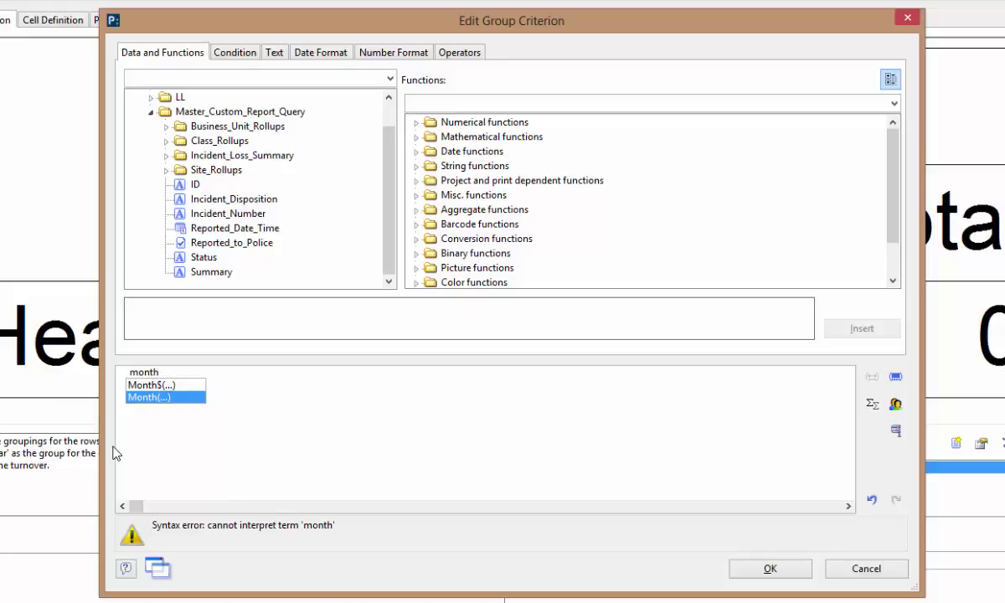
double_click(151, 398)
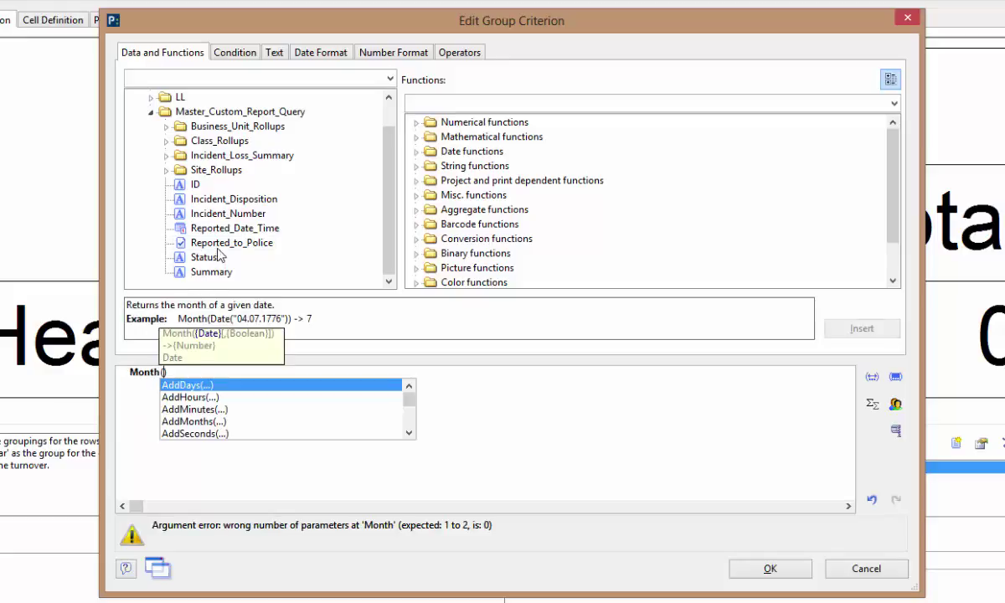
left_click(247, 232)
double_click(248, 232)
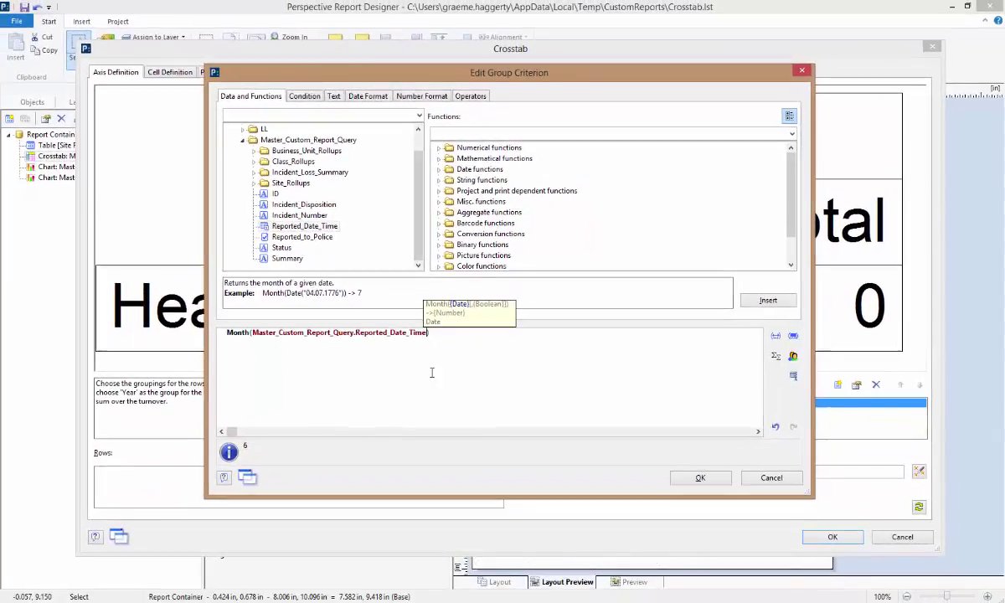
left_click(687, 478)
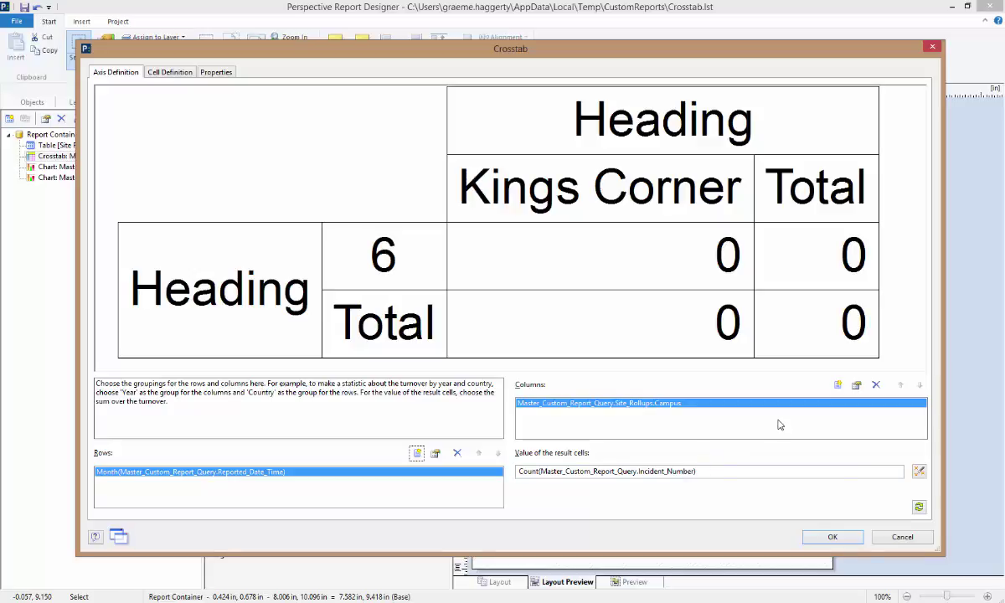
Add Master_Custom_Report_Query.Site_Rollups.Building as a second column grouping below Campus
left_click(838, 385)
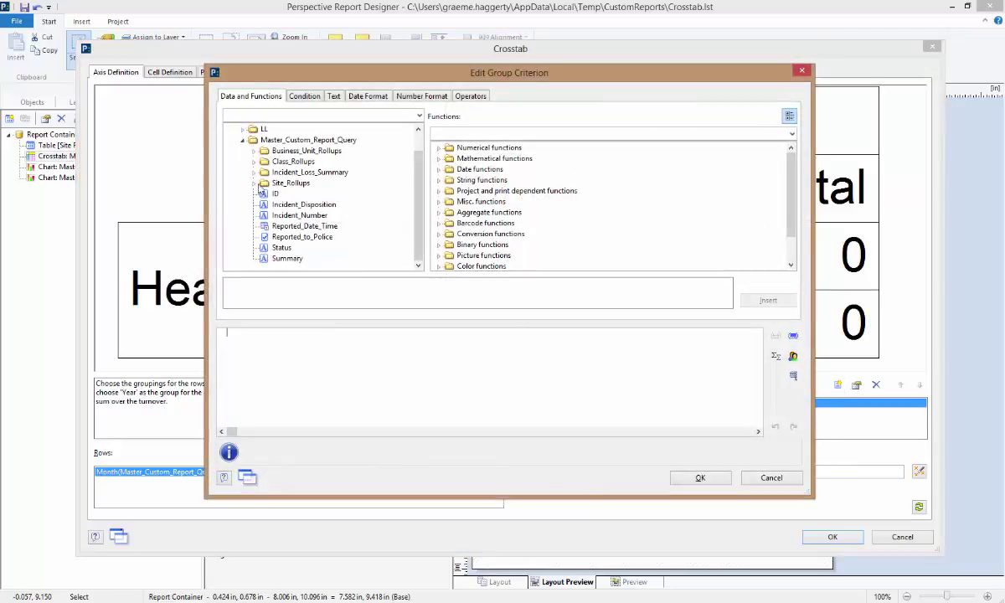
left_click(254, 183)
double_click(295, 194)
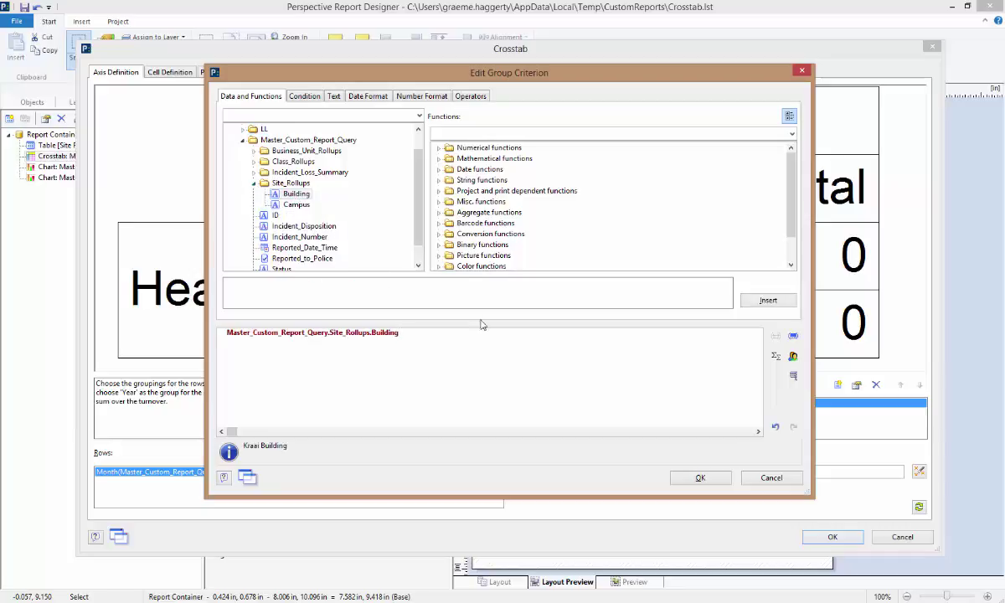
left_click(701, 478)
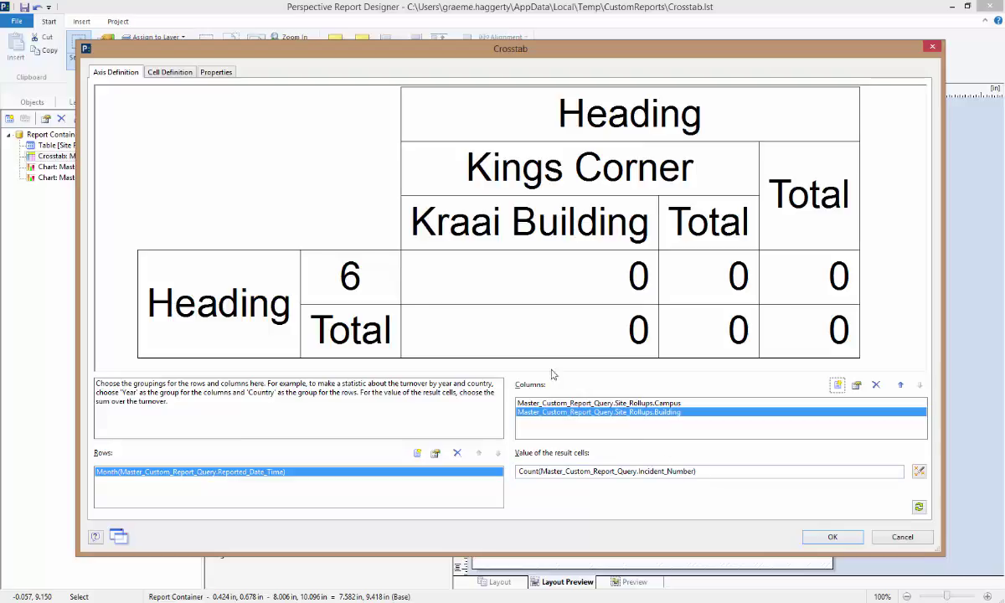
Hide the crosstab's row heading cell by setting its appearance condition to False
left_click(172, 73)
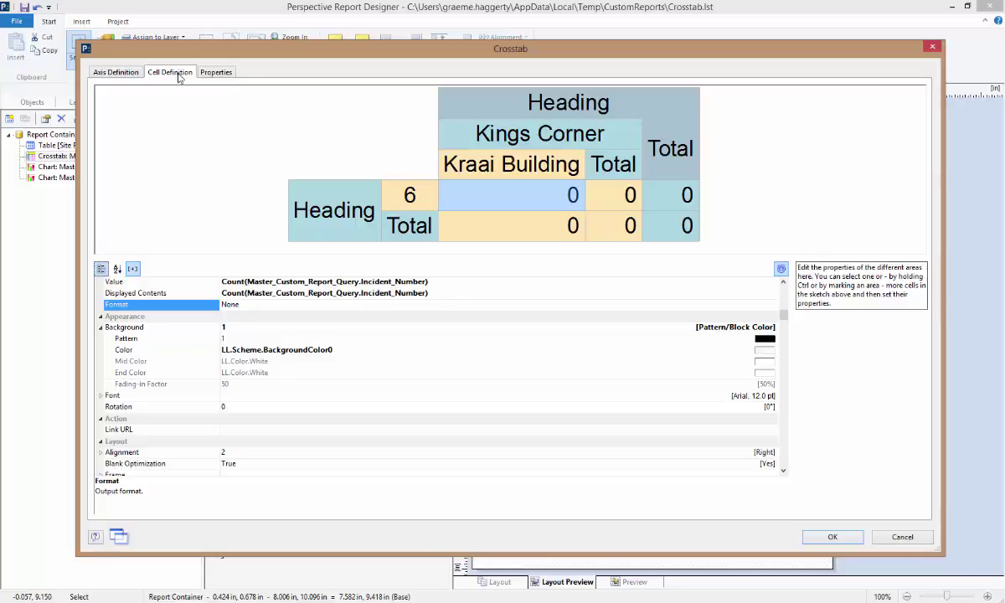
left_click(341, 226)
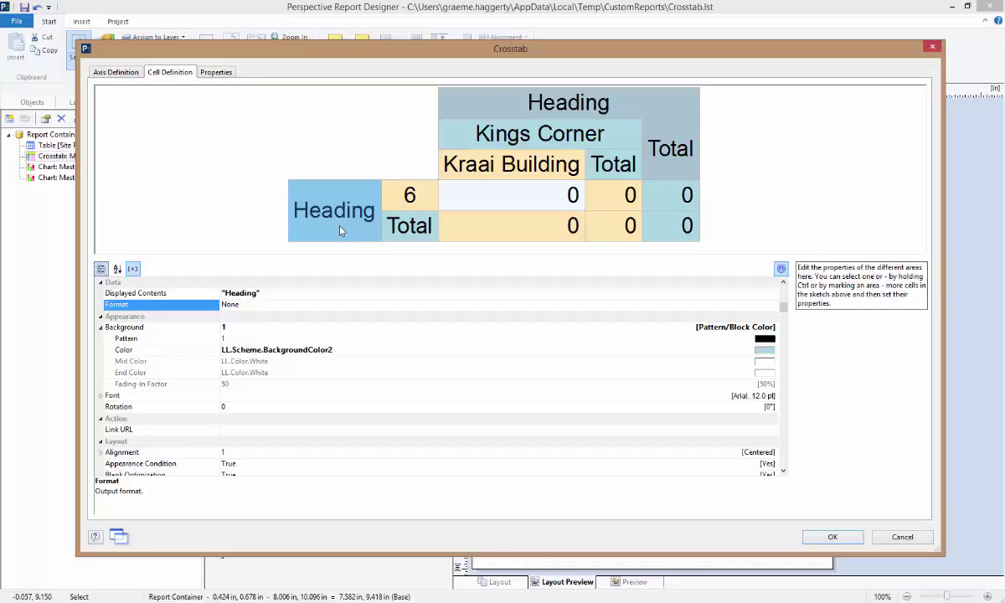
left_click(194, 466)
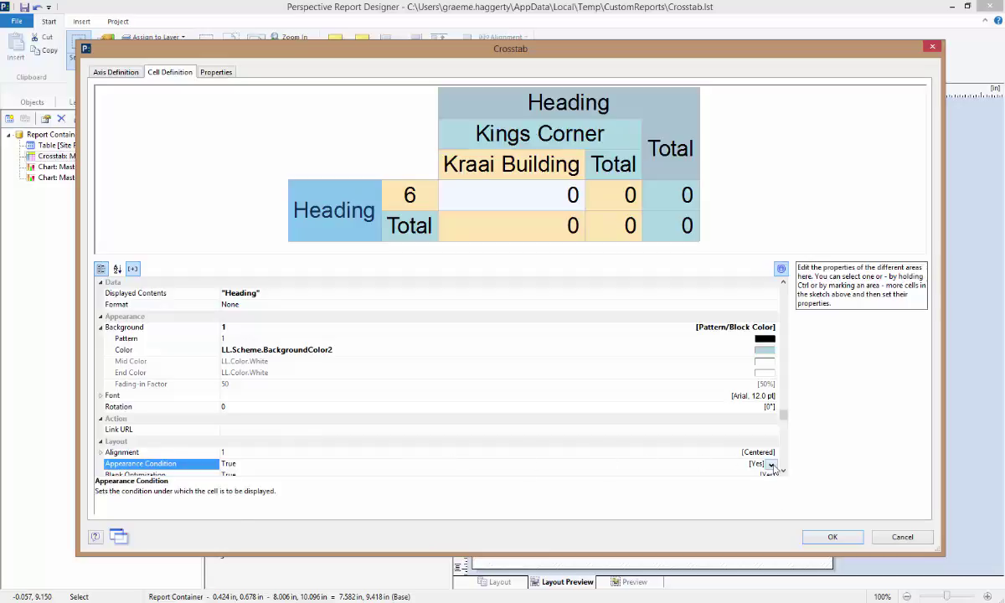
left_click(774, 468)
left_click(773, 493)
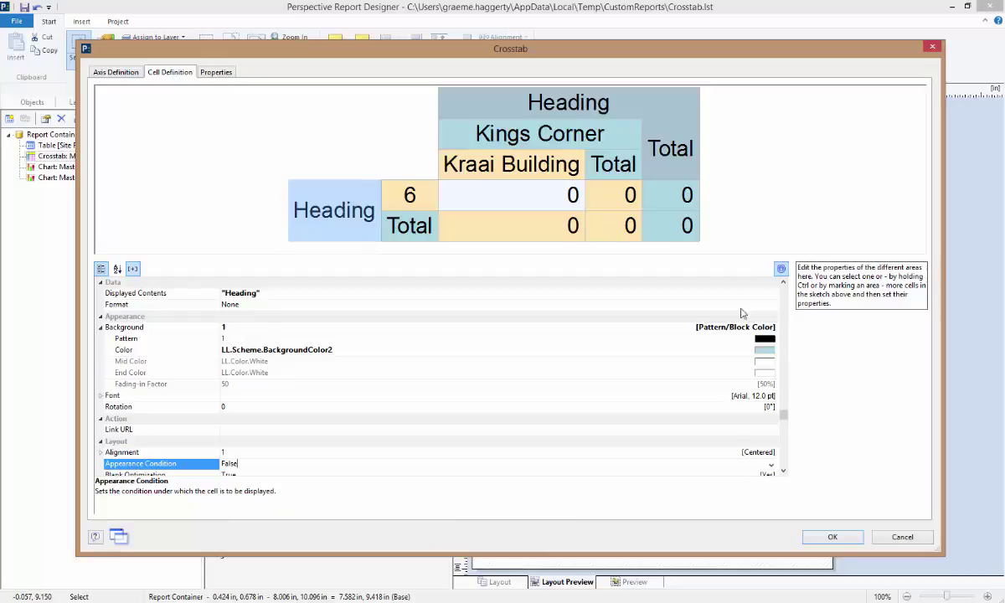
Change the column heading cell's displayed contents to "Campus/Building"
left_click(599, 113)
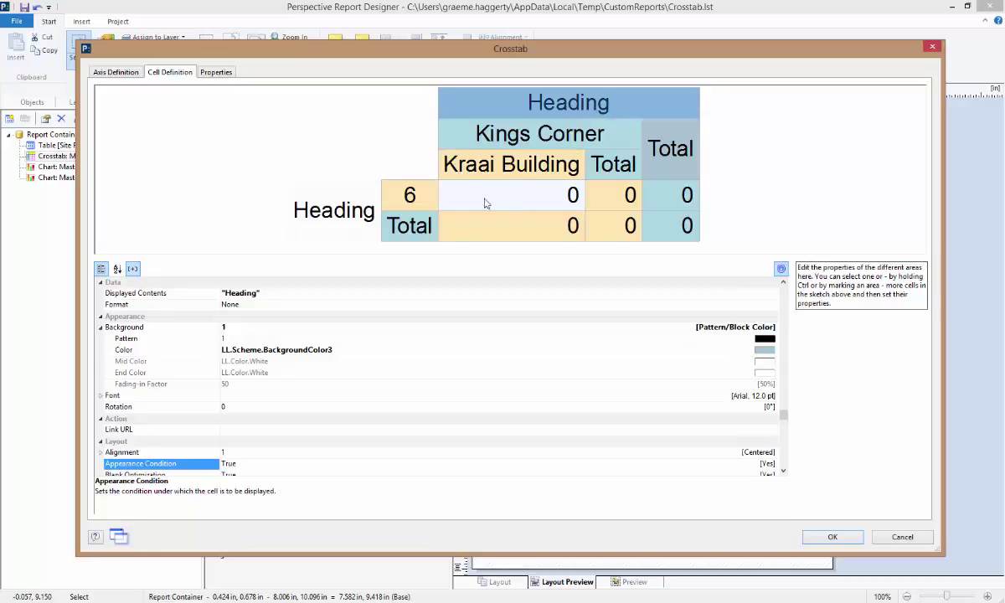
left_click(253, 295)
left_click(250, 293)
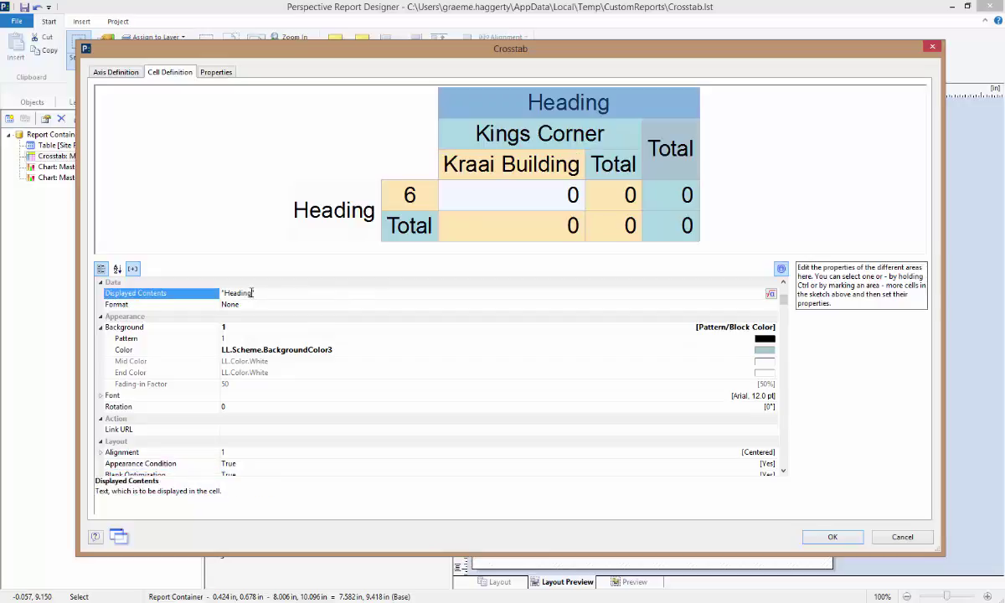
key("BackSpace")
key("BackSpace")
Set the Campus/Building heading cell's background to transparent
left_click(754, 327)
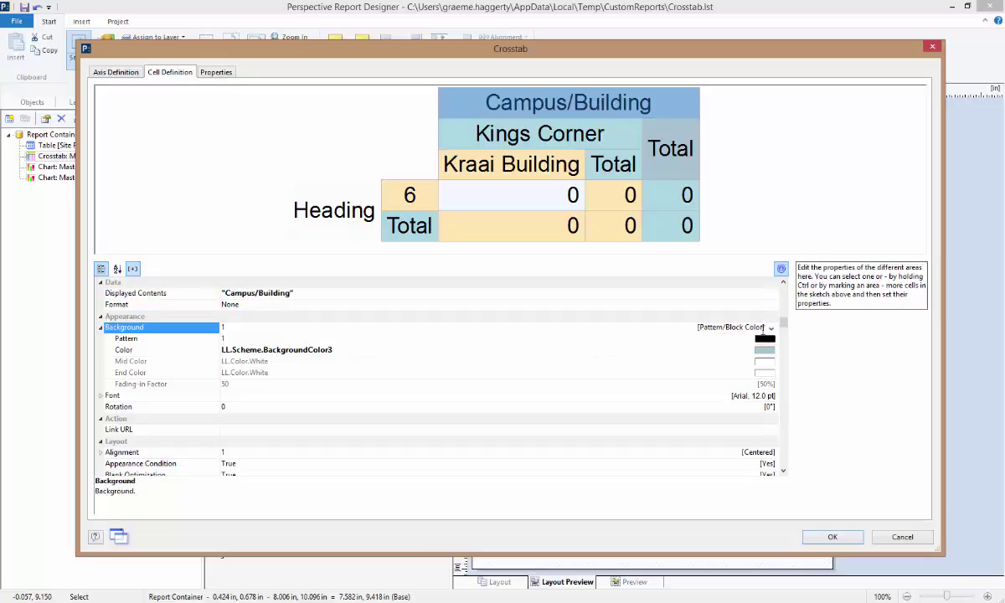
left_click(770, 327)
left_click(764, 340)
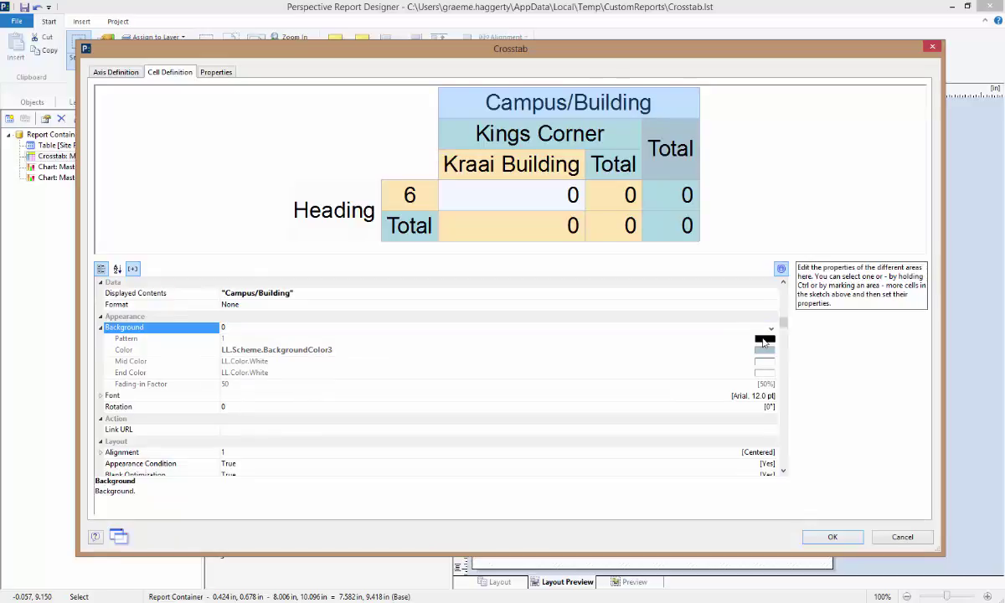
Set the Campus/Building heading's font to Arial Bold, size 16
left_click(680, 396)
left_click(769, 395)
left_click(228, 208)
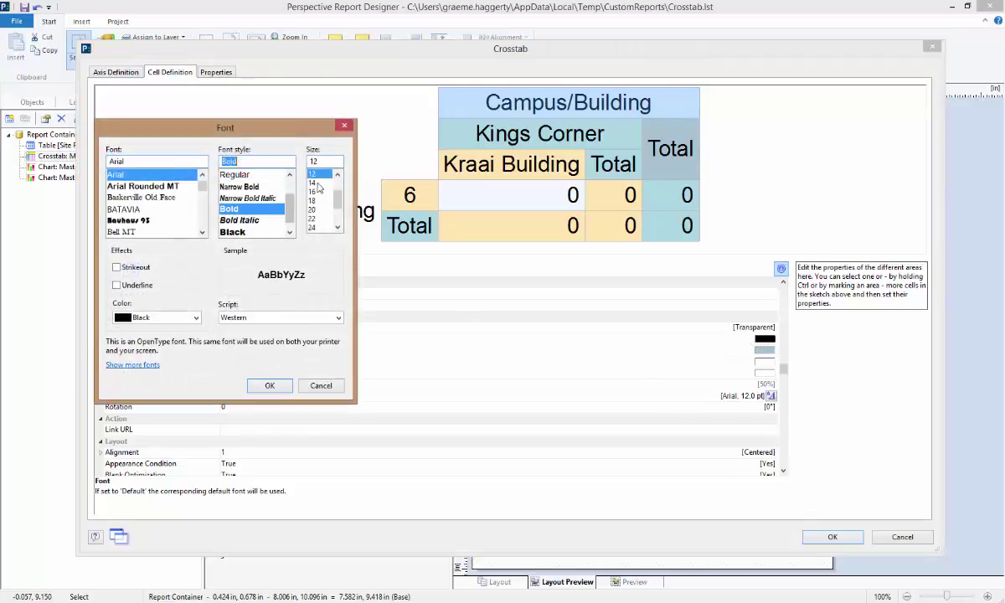
left_click(312, 183)
left_click(313, 192)
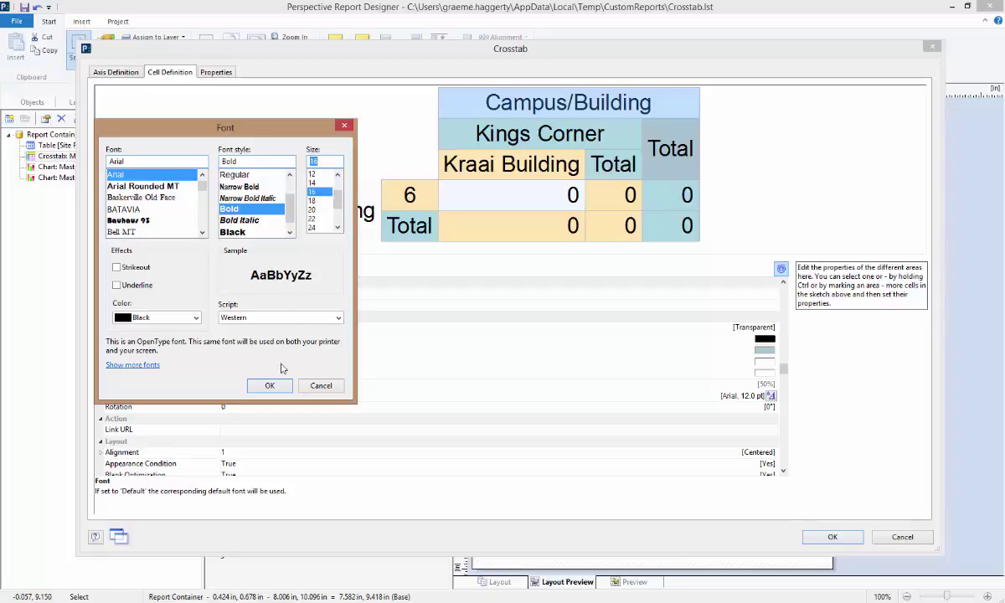
left_click(270, 386)
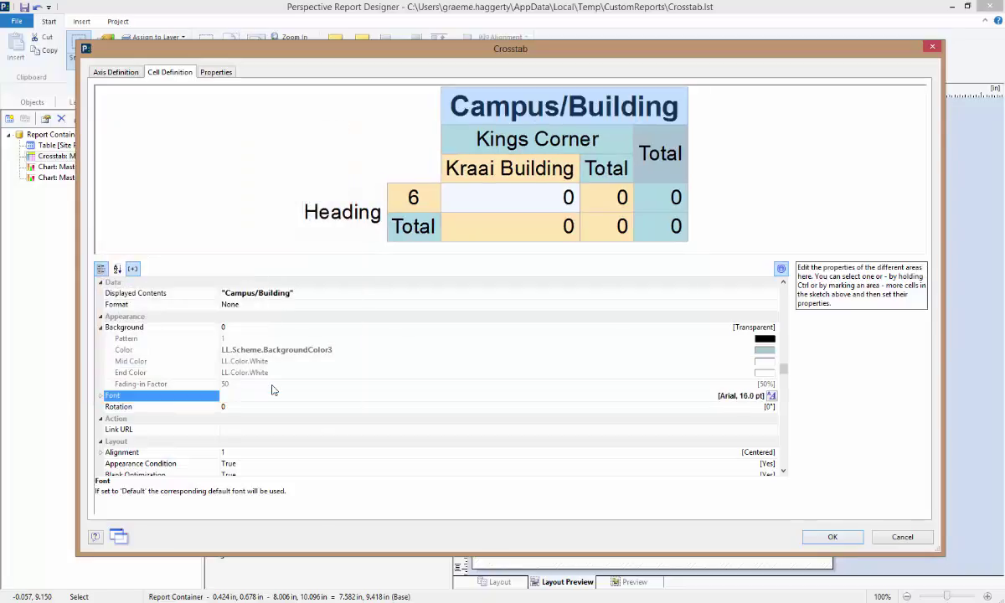
Change the month row label's displayed contents to Month$(Master_Custom_Report_Query.Reported_Date_Time) to show month names
left_click(403, 198)
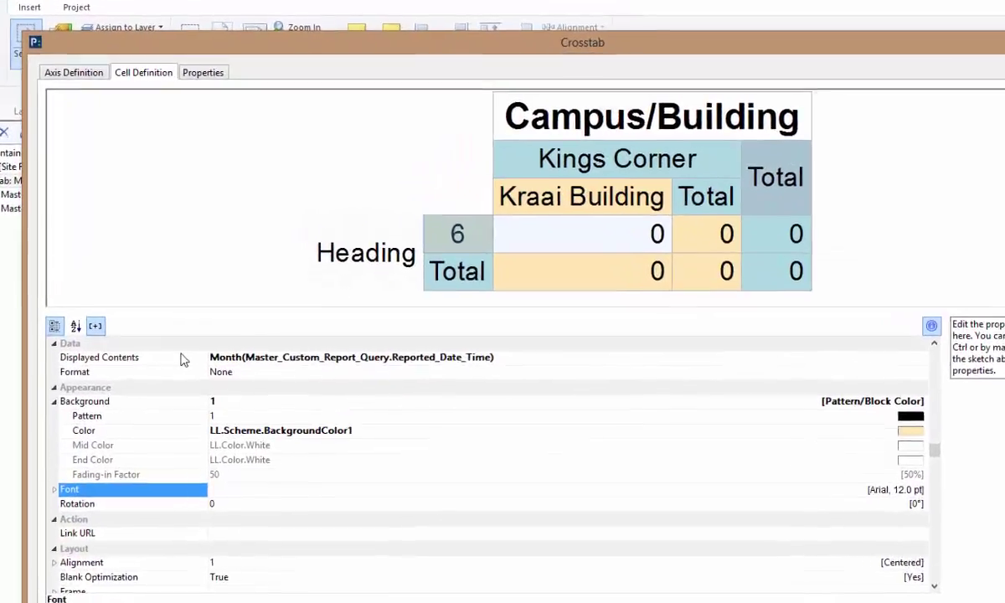
left_click(202, 297)
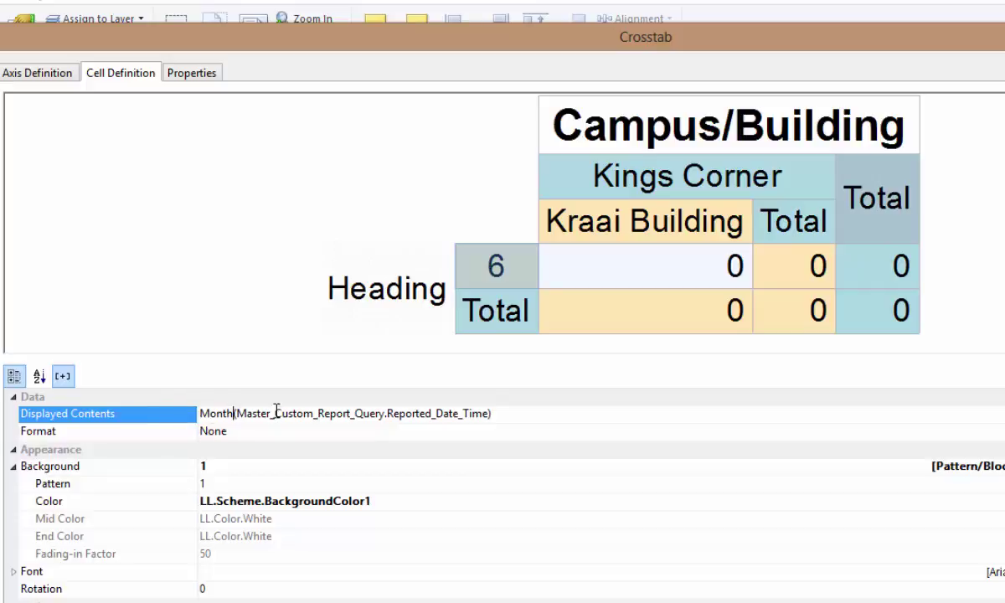
type("$")
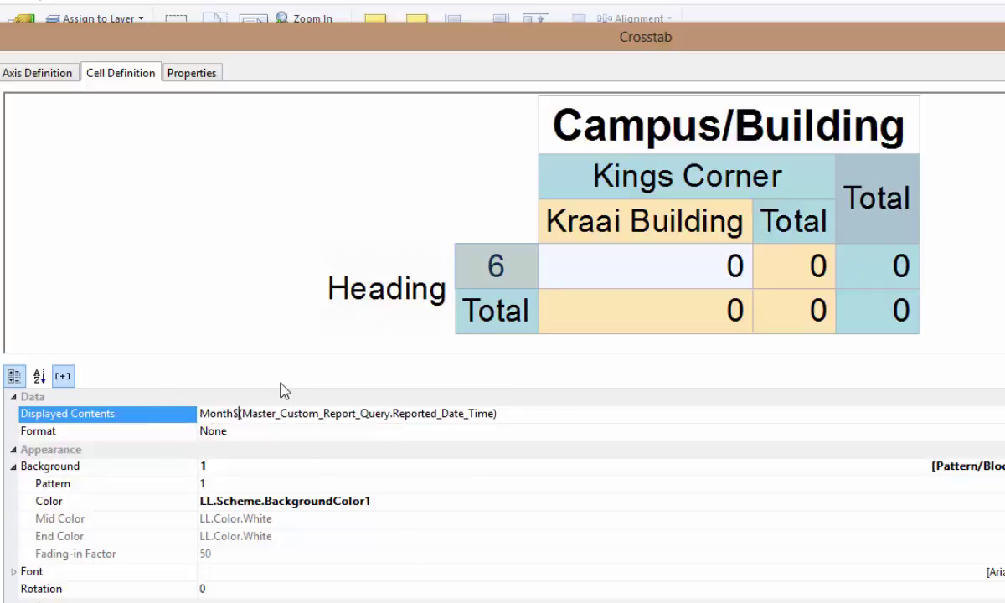
left_click(368, 433)
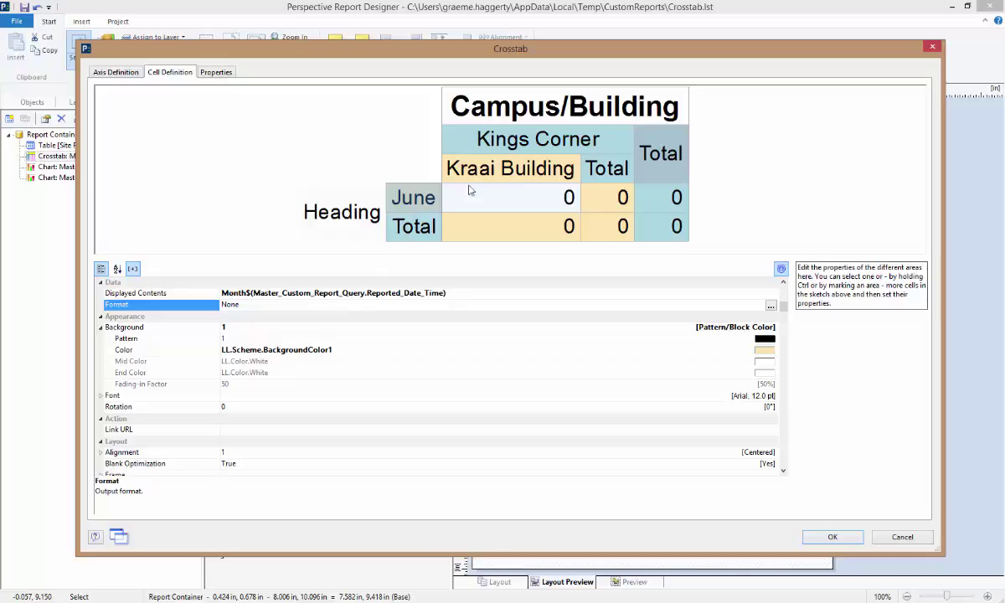
Set the font of the June row label and the Kings Corner campus label to Arial Narrow Bold, keeping size 12
left_click(525, 149)
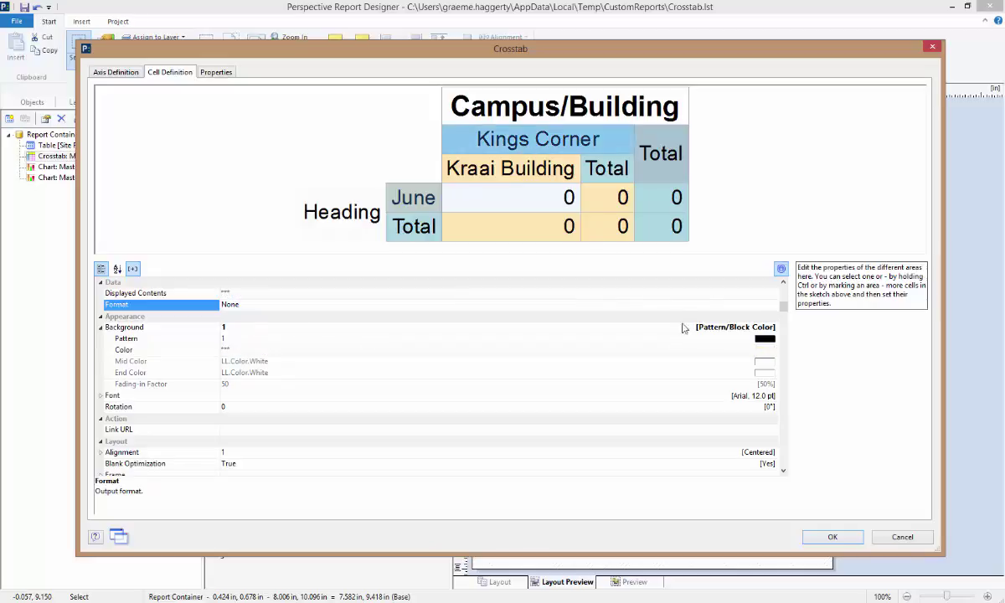
left_click(743, 394)
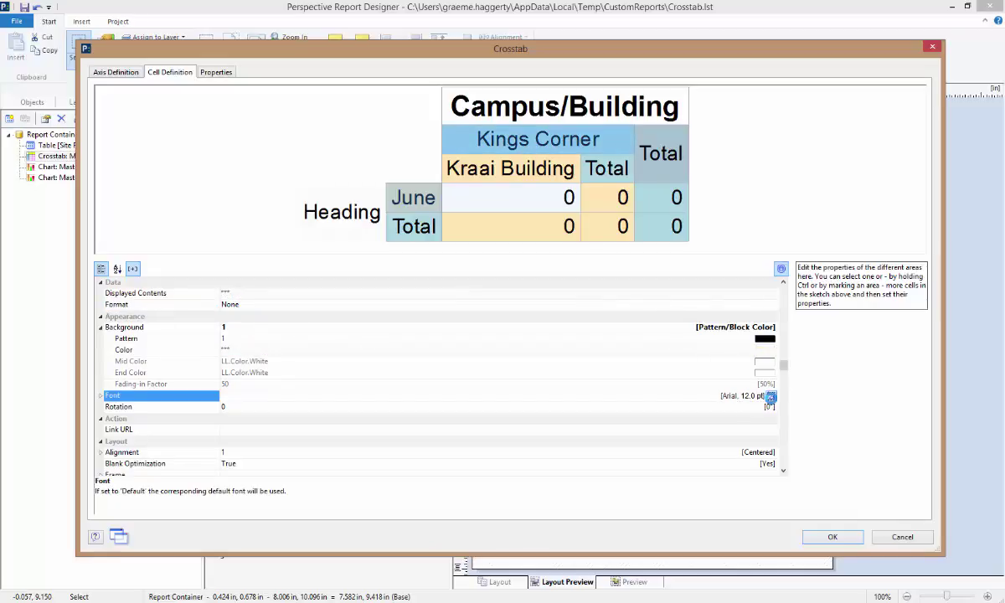
left_click(769, 396)
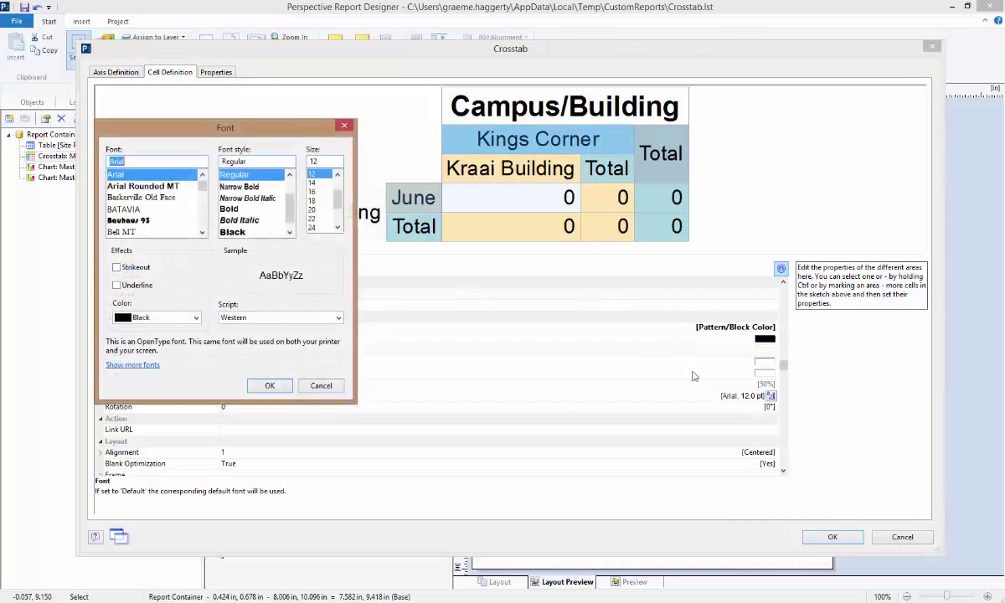
left_click(243, 187)
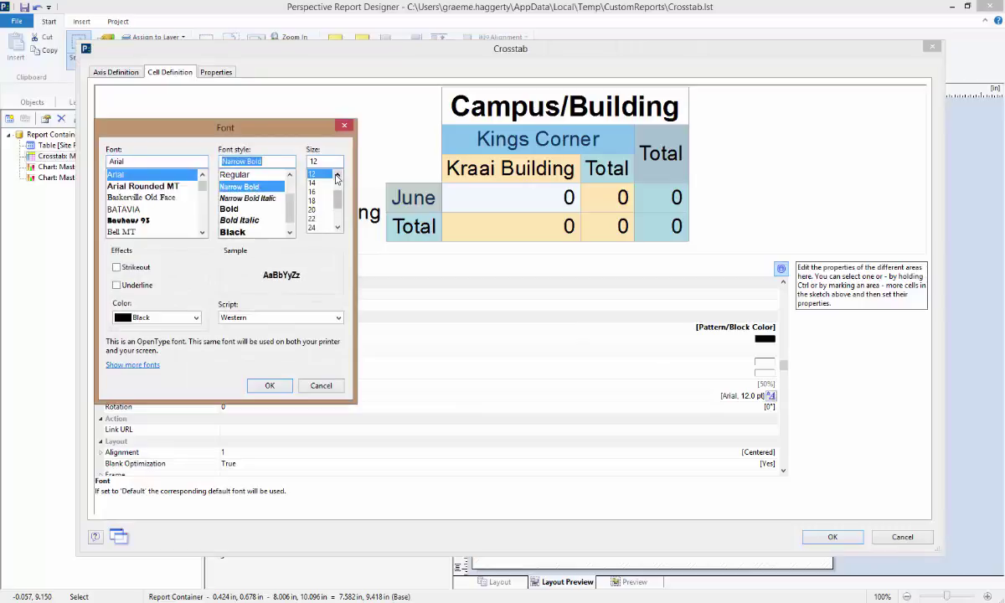
left_click(270, 385)
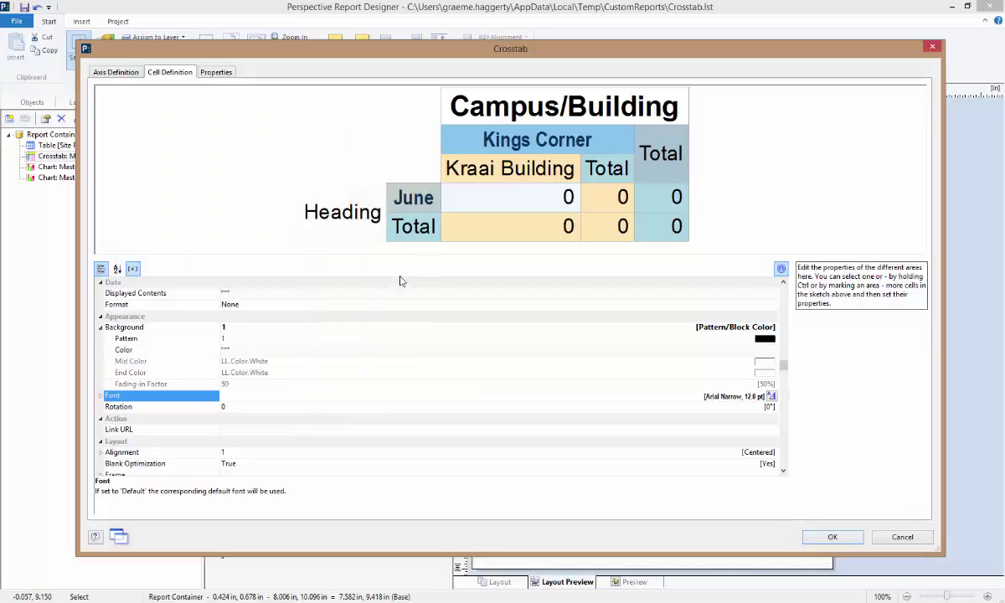
Set the Kraai Building label's font to Arial Narrow Bold, size 10
left_click(533, 171)
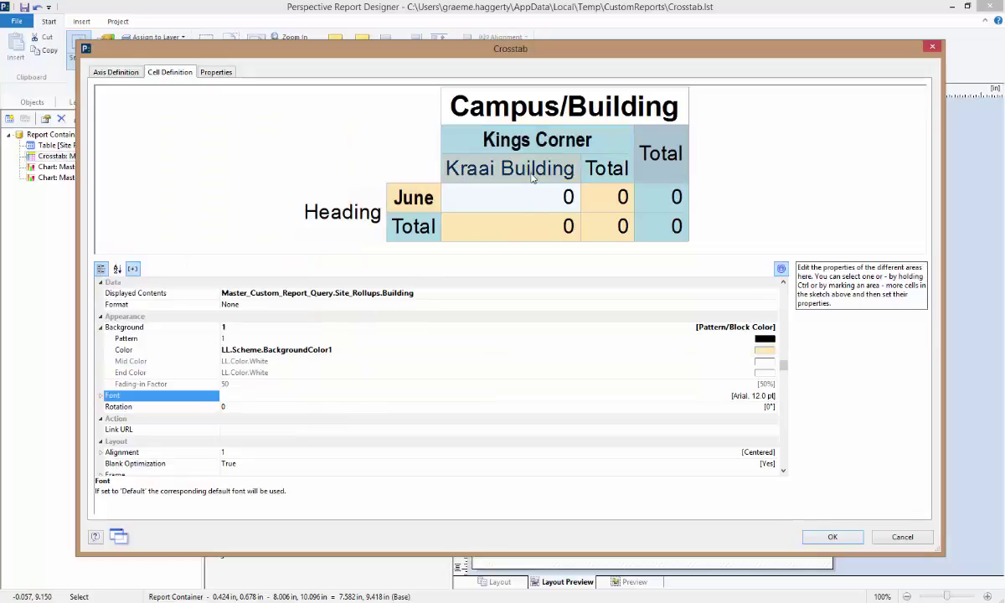
left_click(769, 396)
left_click(338, 174)
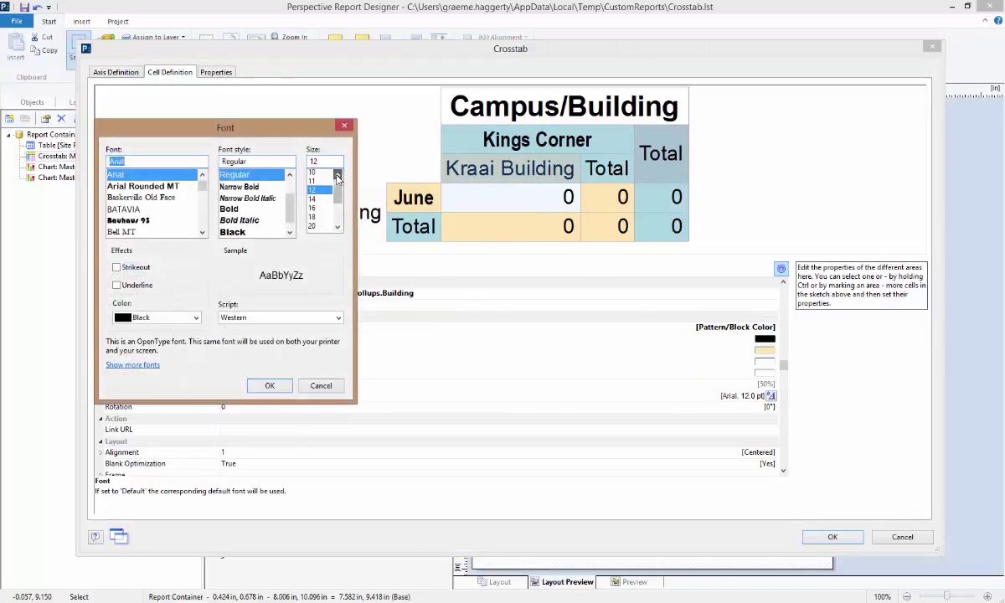
left_click(312, 173)
left_click(240, 186)
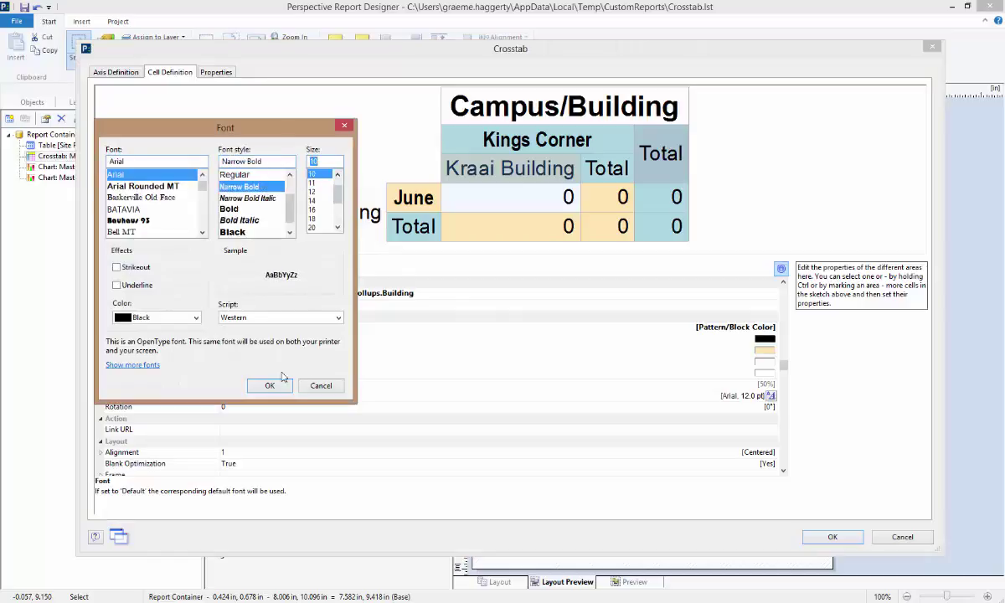
left_click(272, 385)
Set the font of the grand Total column label and the Total row label to Arial Narrow Bold, size 12
left_click(647, 159)
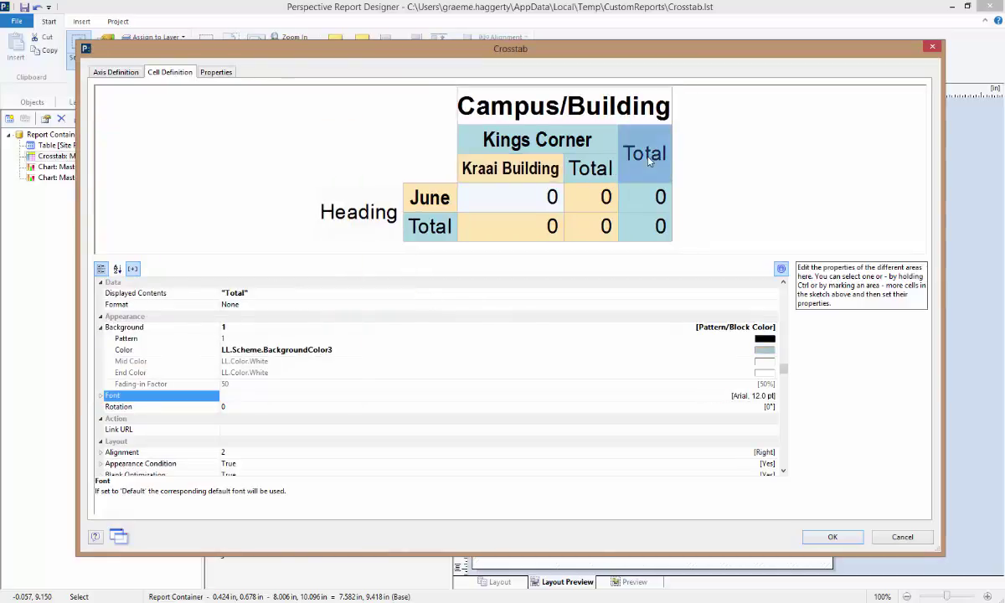
left_click(430, 226, "ctrl")
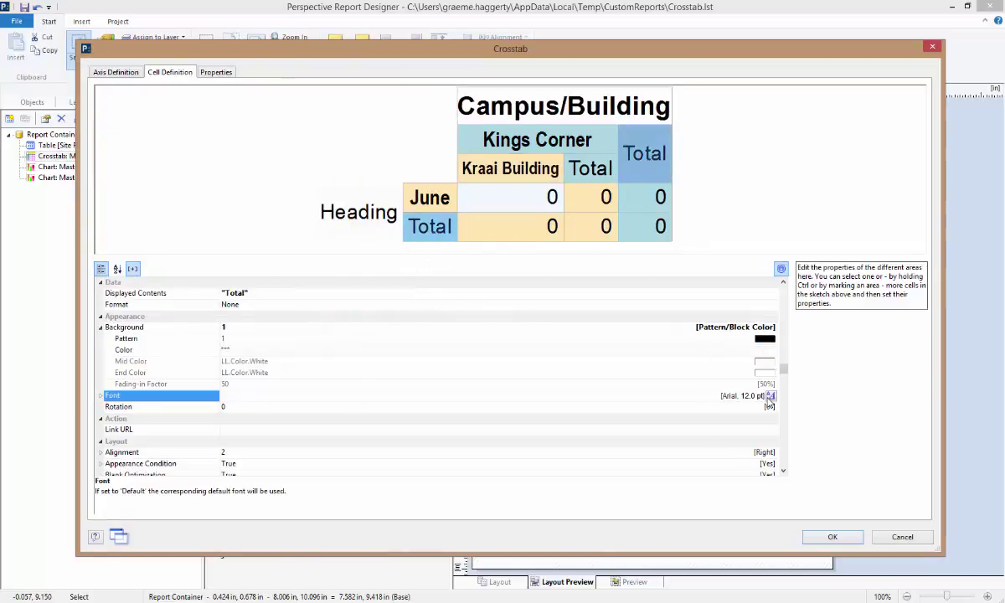
left_click(770, 396)
left_click(240, 186)
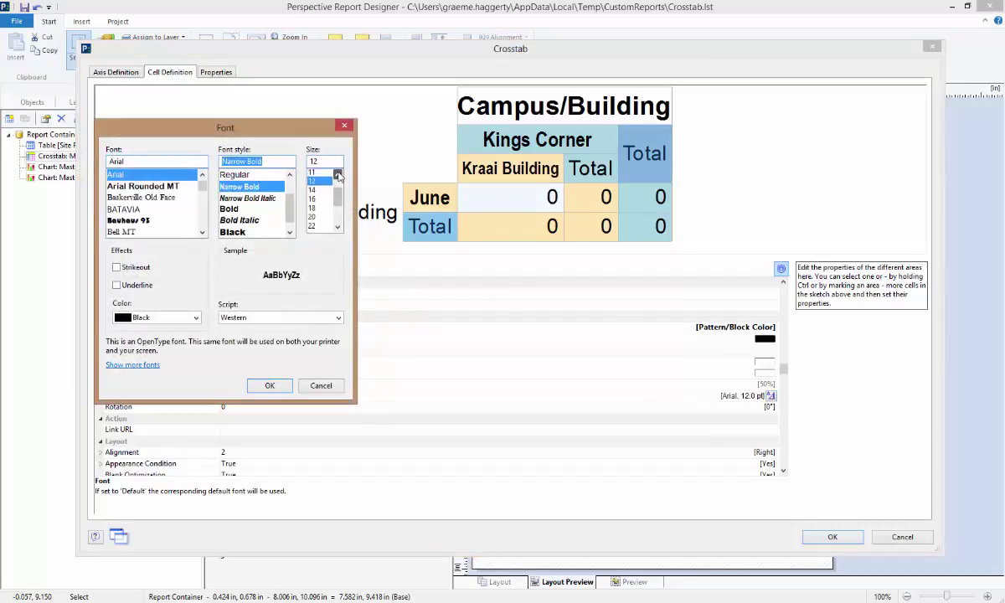
left_click(337, 174)
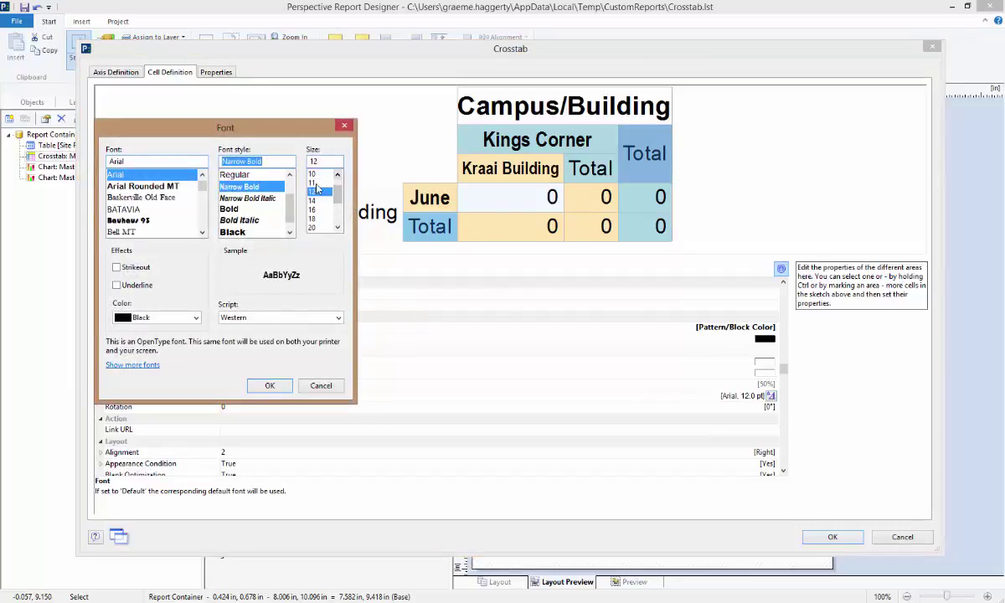
left_click(270, 387)
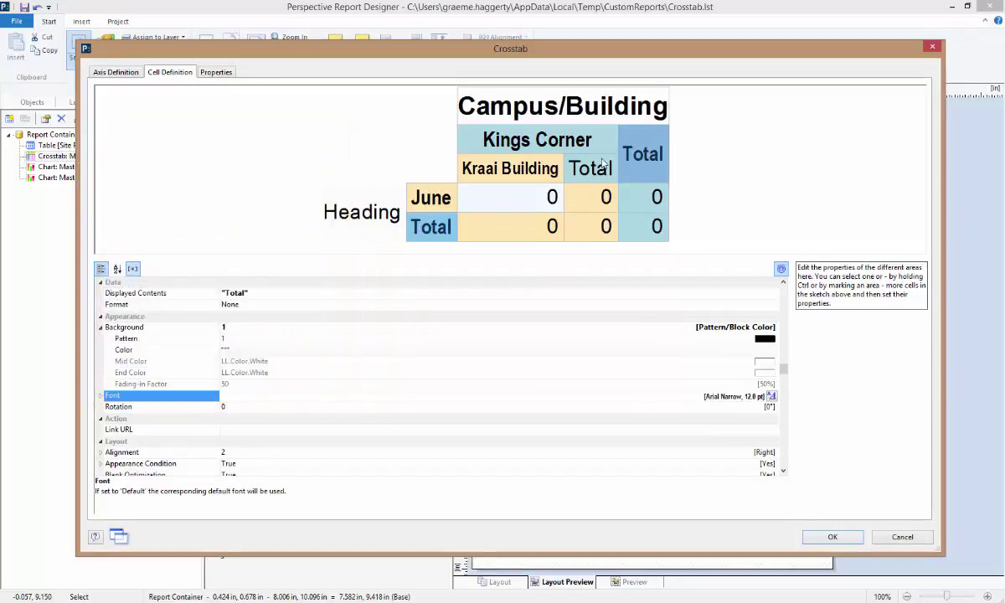
Set the font of the Total label under Kings Corner to Arial Narrow Bold, size 10
left_click(771, 395)
left_click(240, 186)
left_click(338, 174)
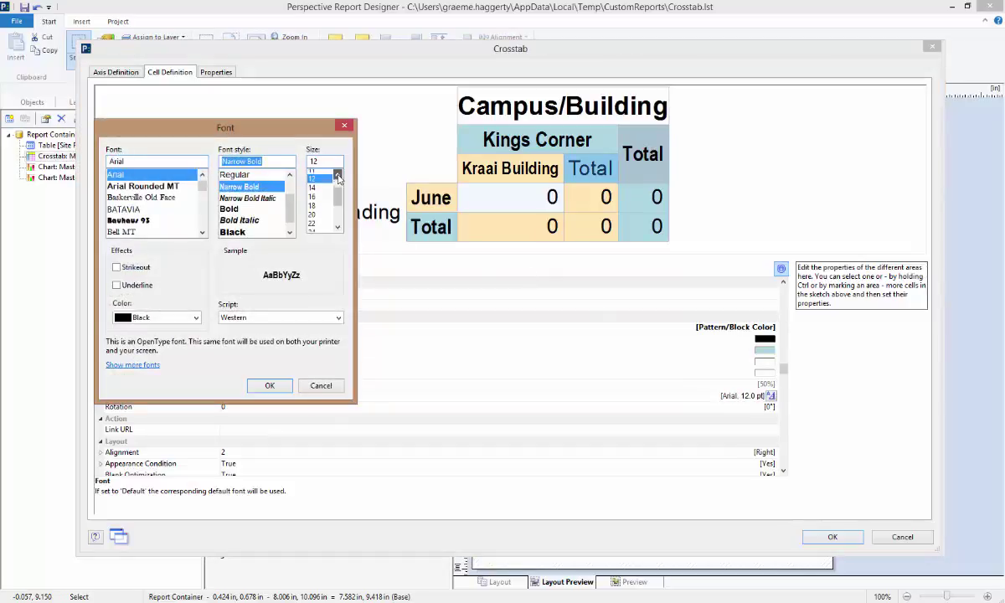
left_click(338, 174)
left_click(314, 170)
left_click(269, 385)
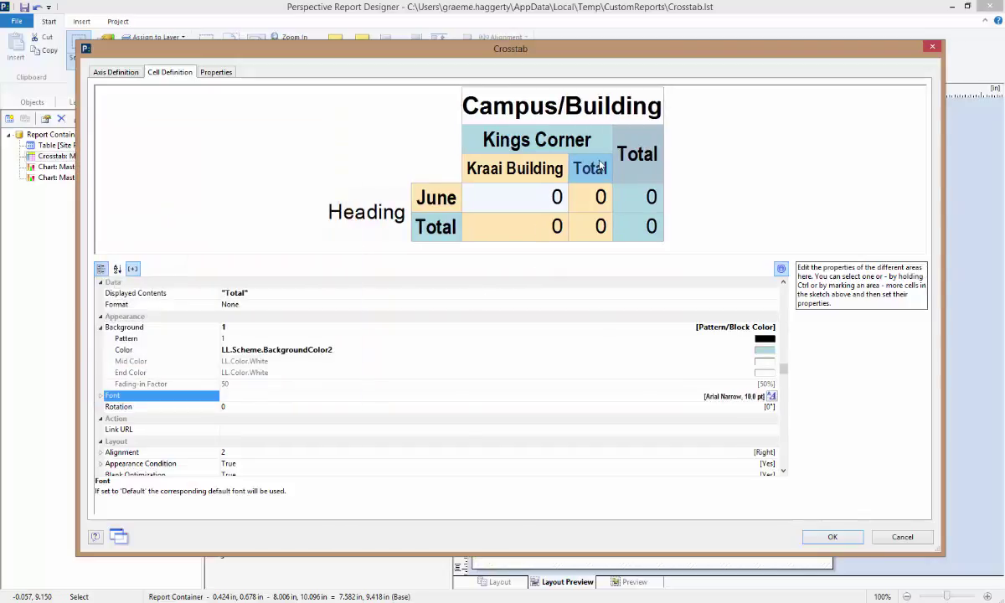
Make the background transparent for the Kings Corner, Kraai Building, campus Total and June labels and the June/Kraai Building count cell
left_click(528, 138)
left_click(510, 159, "ctrl")
left_click(409, 192, "ctrl")
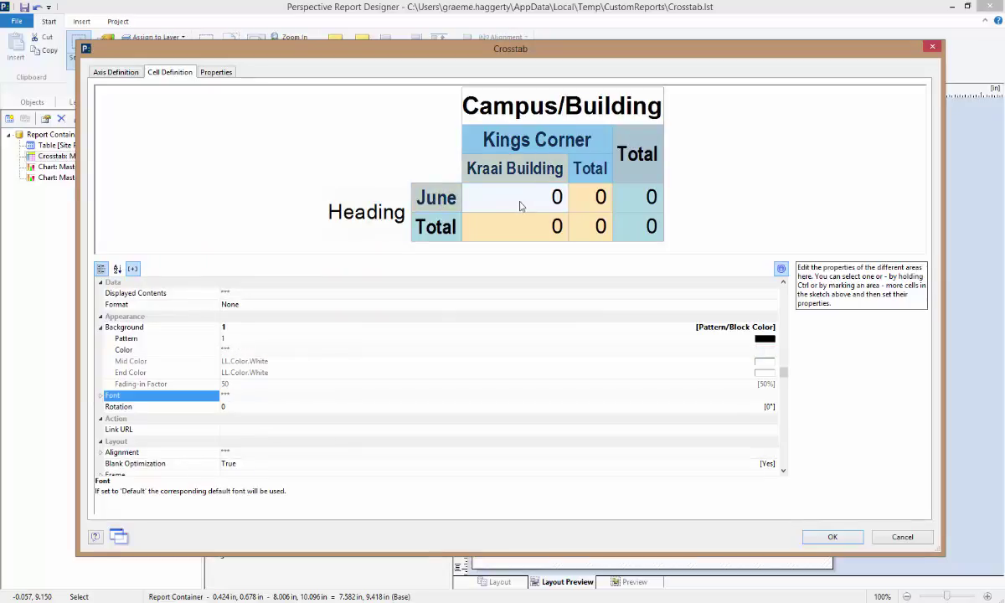
left_click(522, 206, "ctrl")
left_click(721, 327)
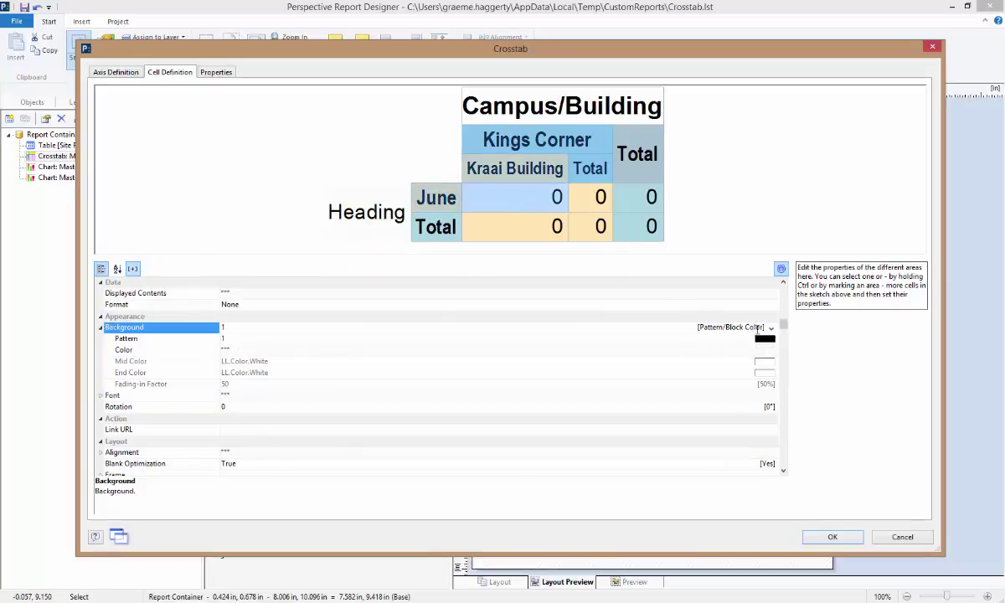
left_click(771, 329)
left_click(758, 339)
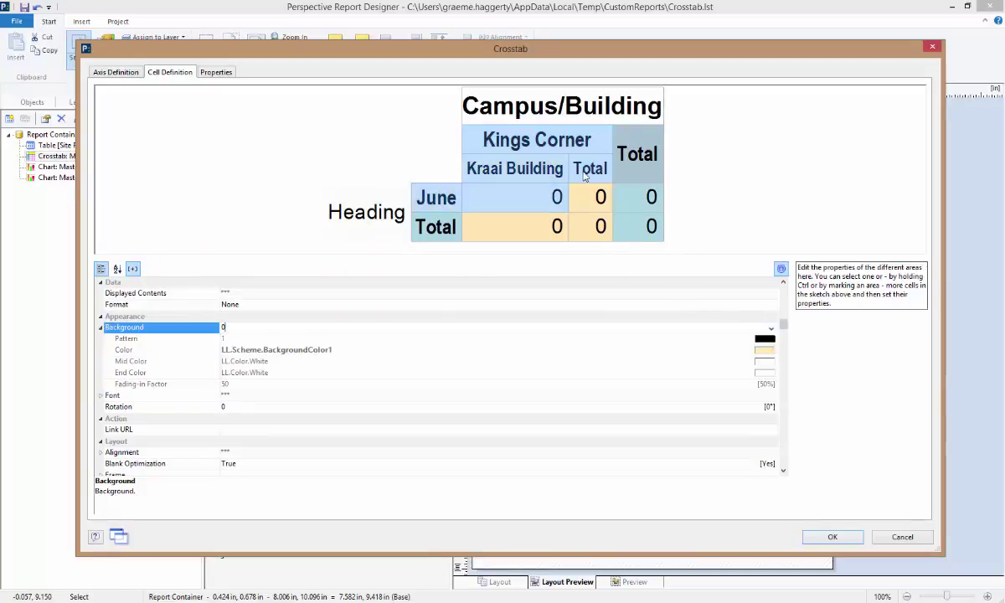
Set the background color of the whole Total row and the grand Total column to gray, RGB(161,161,165)
left_click(650, 178)
left_click_drag(654, 191, 448, 228)
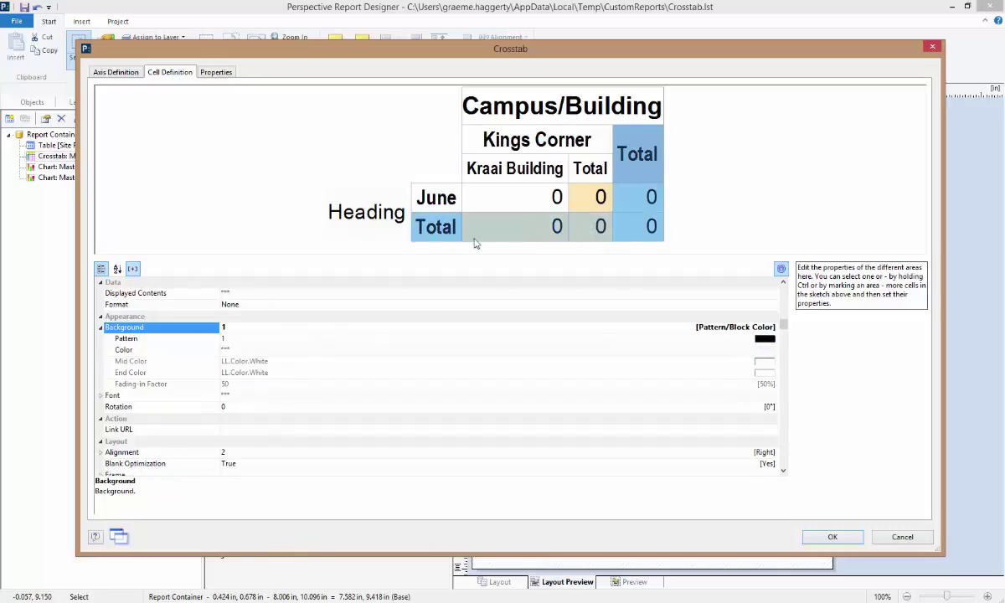
left_click(747, 351)
left_click(760, 351)
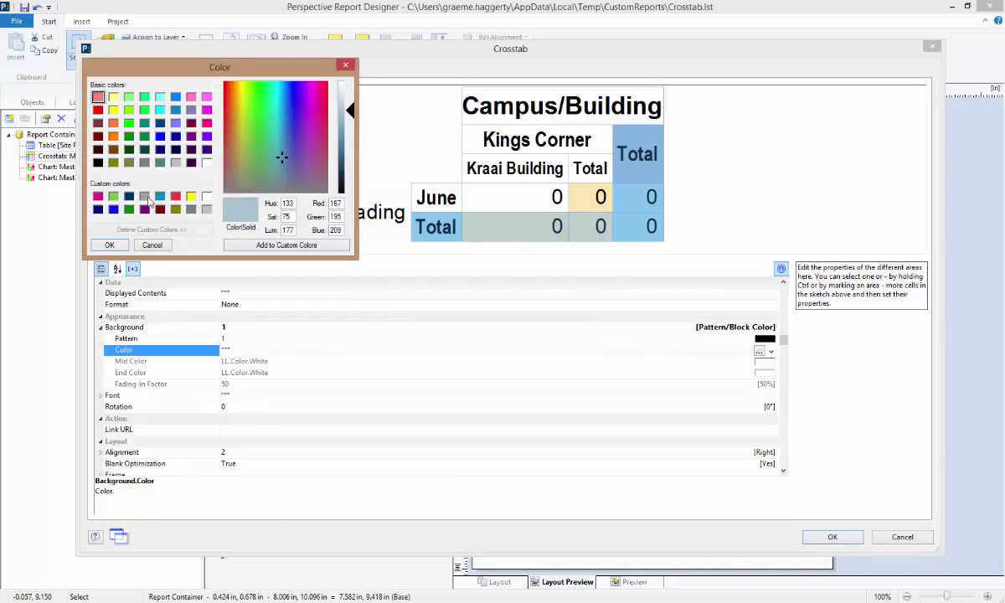
left_click(145, 197)
left_click(109, 244)
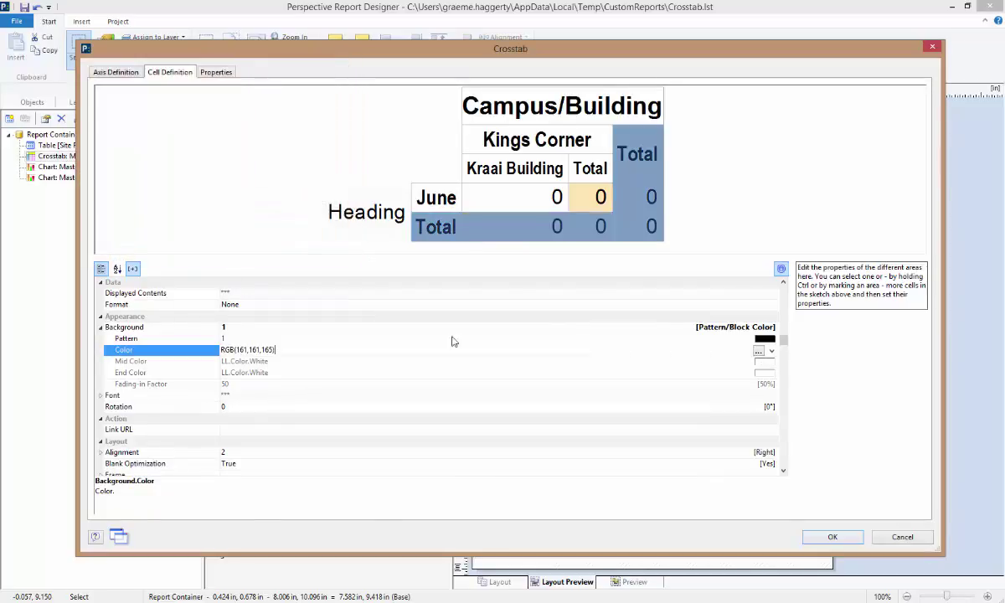
Set the font of the Total row and grand Total column cells to white Arial Narrow Bold, size 12
left_click(700, 394)
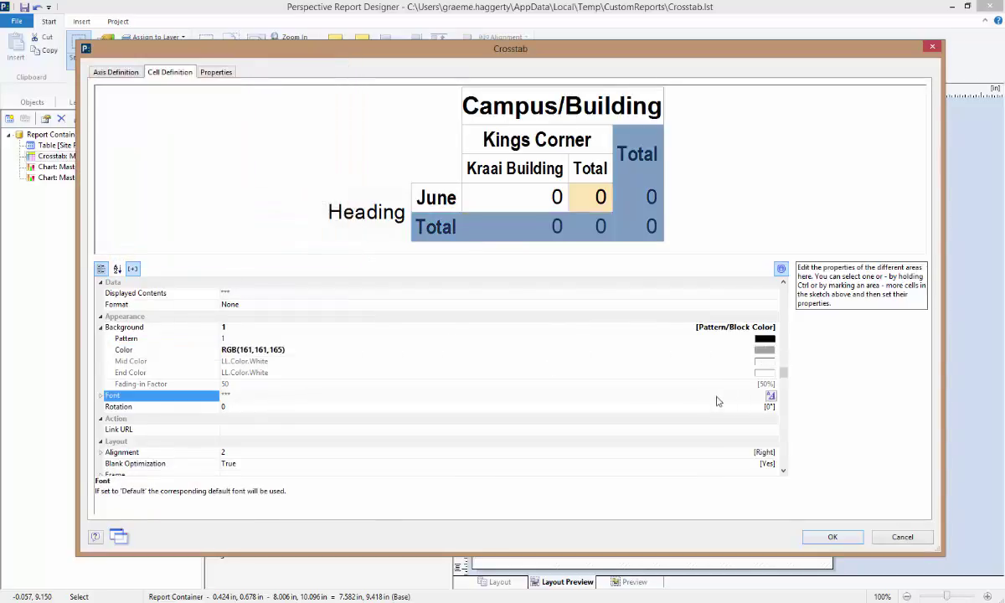
left_click(770, 395)
left_click(167, 318)
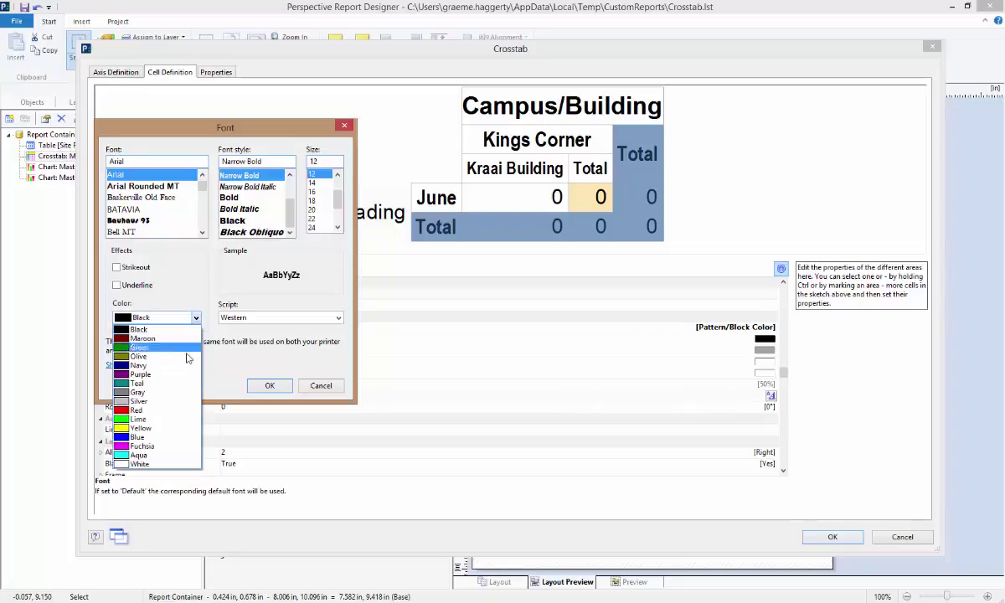
left_click(166, 463)
left_click(269, 387)
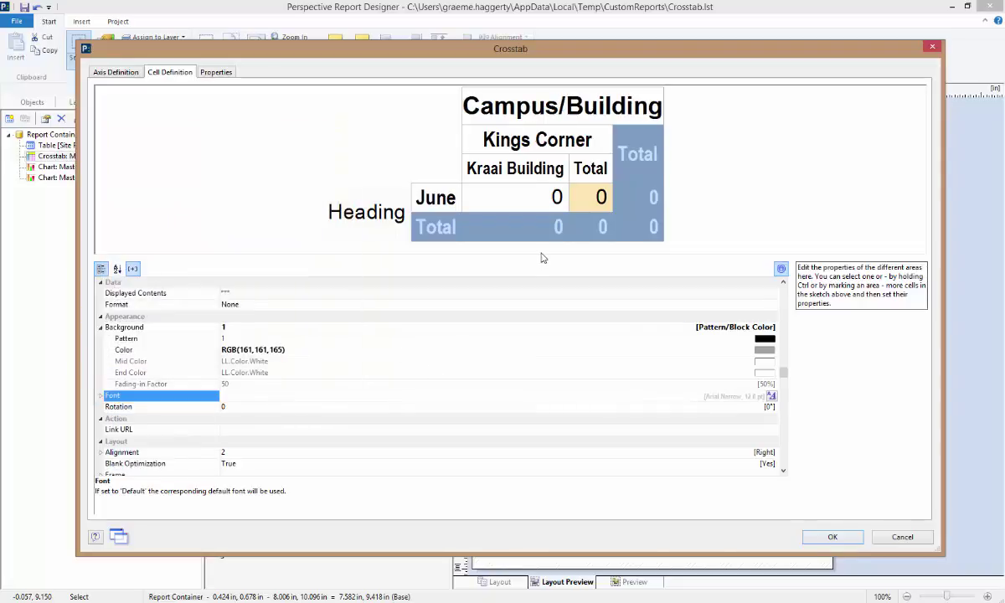
Set the background color of the campus Total label and its June value cell to dark blue, RGB(0,52,104)
left_click(593, 206)
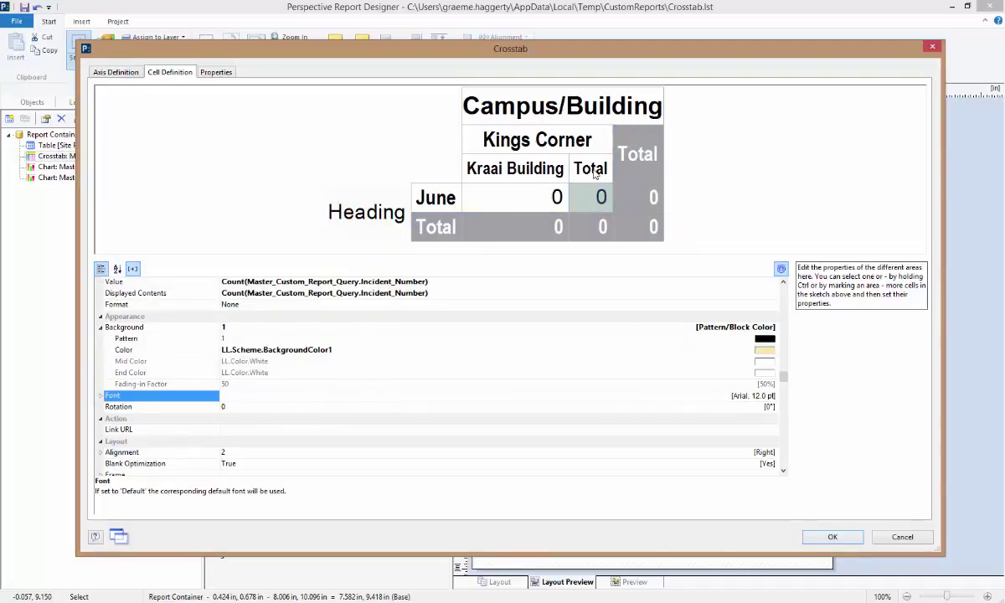
left_click(590, 168, "ctrl")
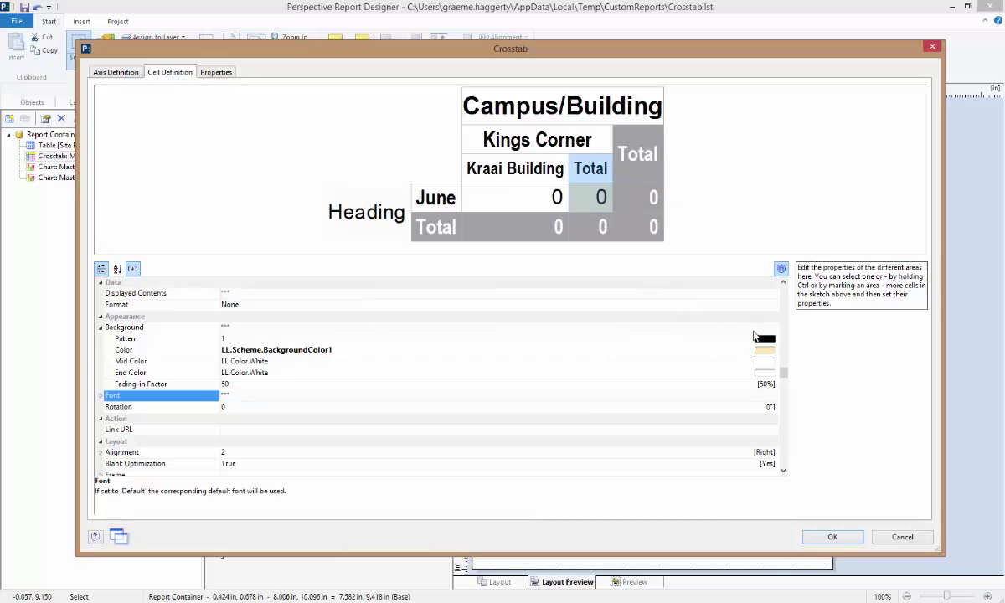
left_click(751, 356)
left_click(759, 351)
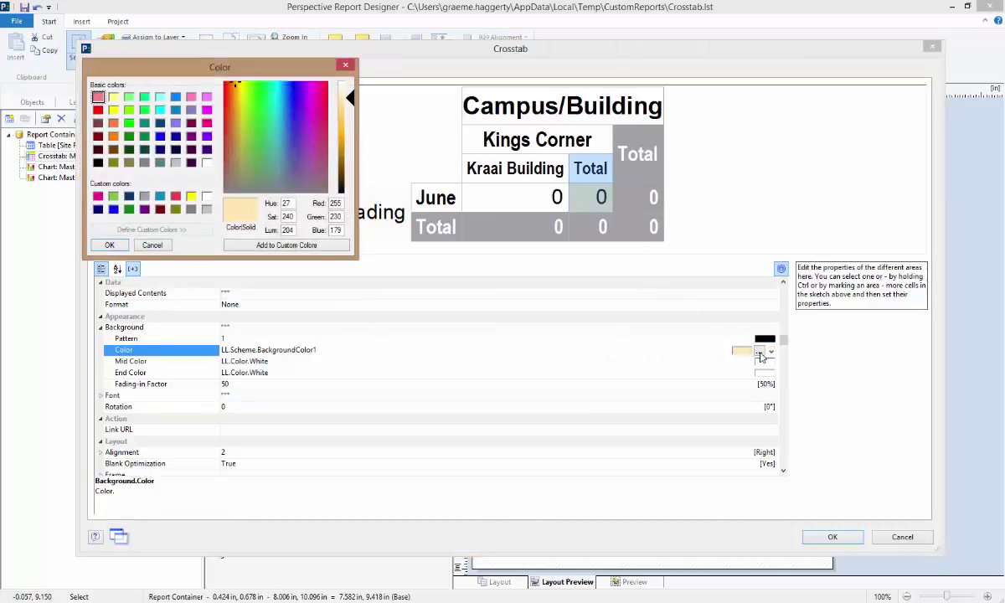
left_click(113, 209)
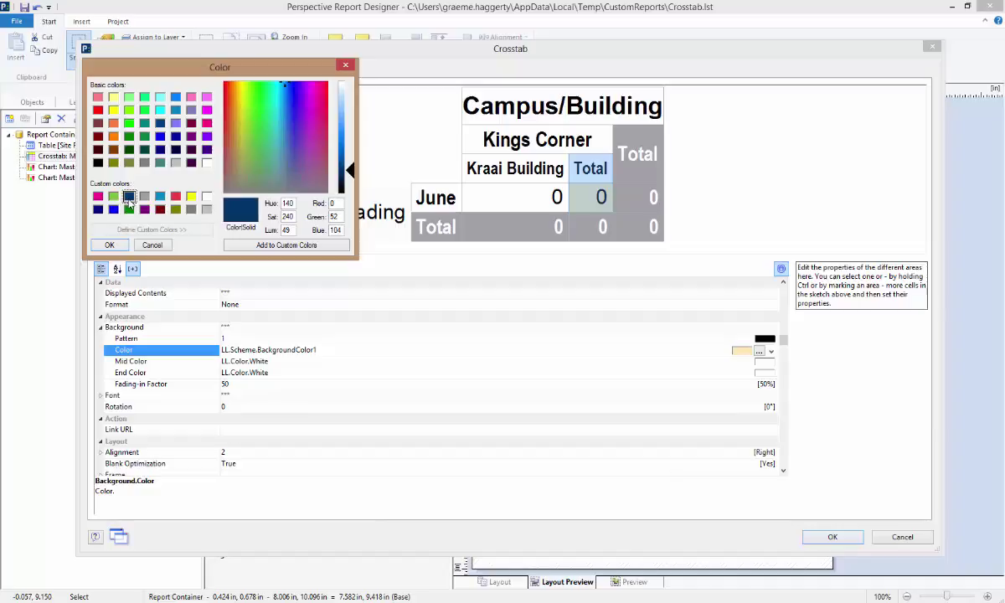
left_click(109, 245)
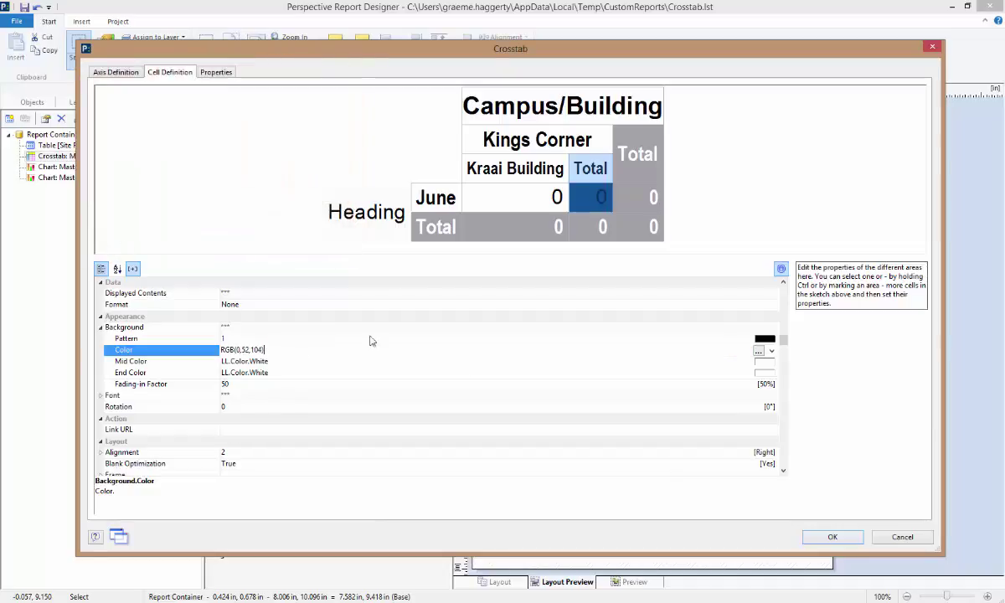
Set the font of the campus Total label and its June value cell to white Arial Narrow Bold, size 10
left_click(753, 395)
left_click(770, 395)
left_click(168, 318)
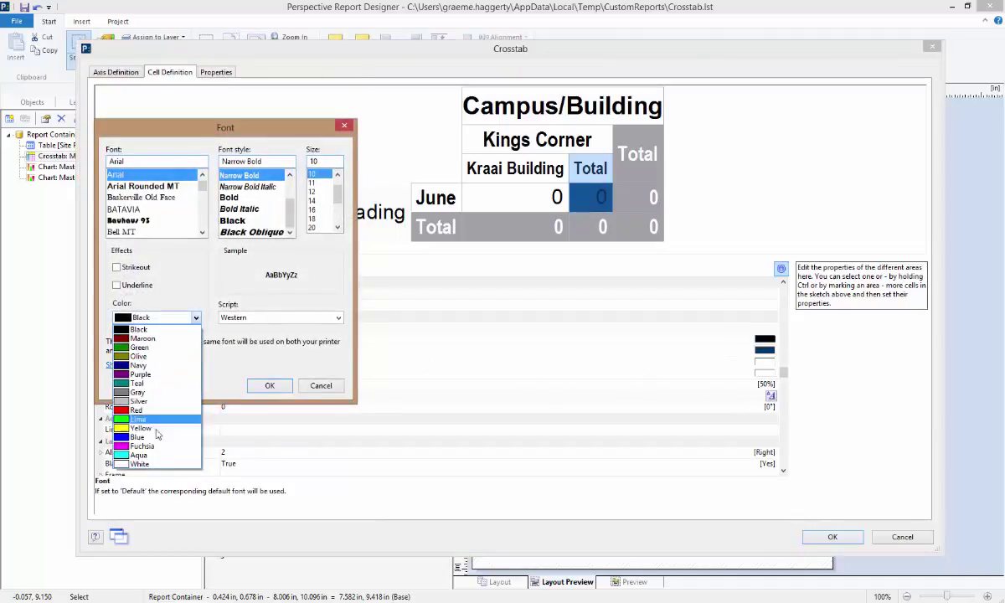
left_click(139, 464)
left_click(270, 385)
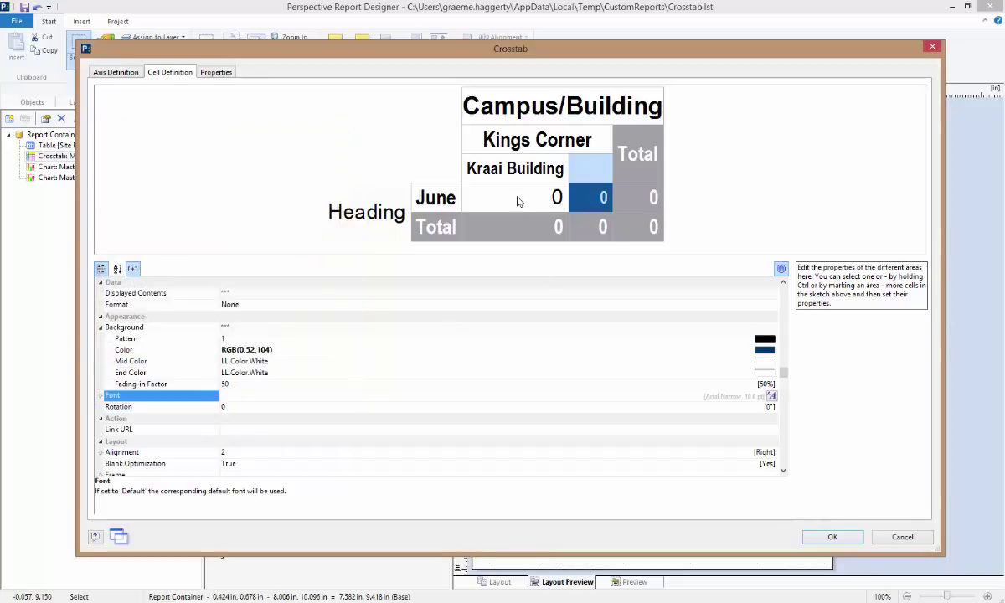
Set the font size of the June/Kraai Building count cell to 9
left_click(518, 201)
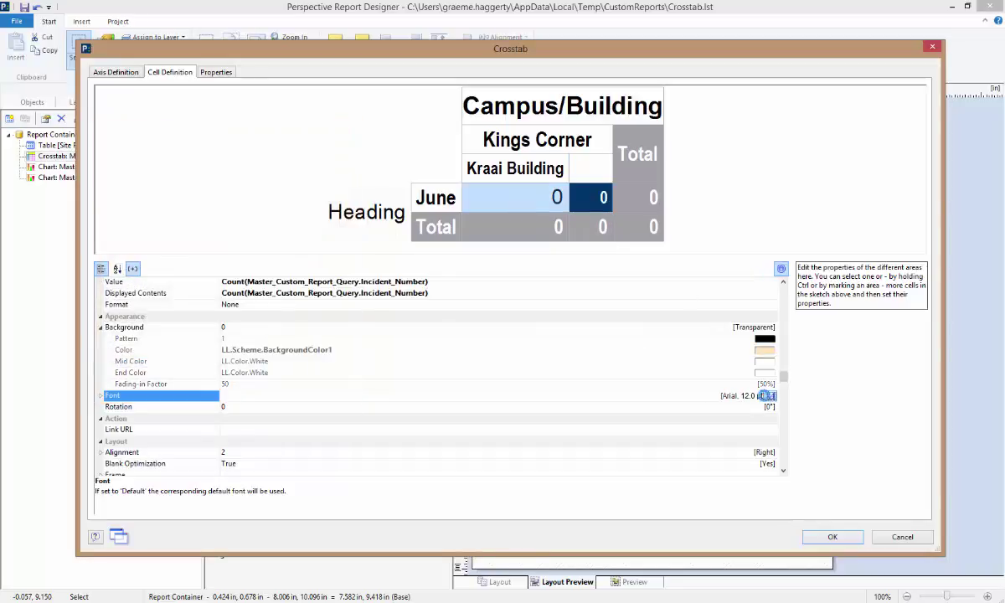
left_click(770, 396)
left_click(338, 174)
left_click(338, 174)
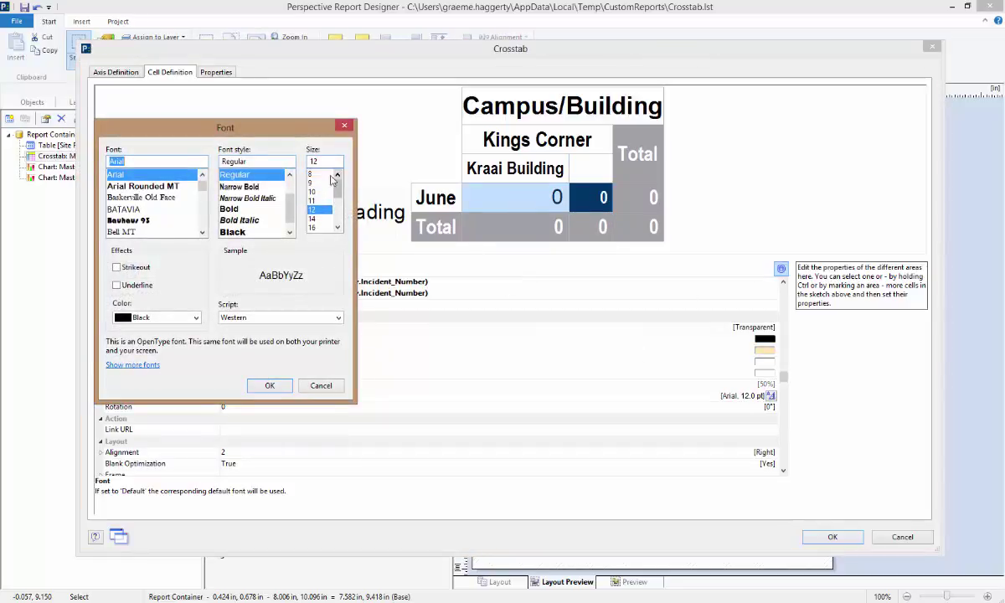
left_click(312, 183)
left_click(269, 386)
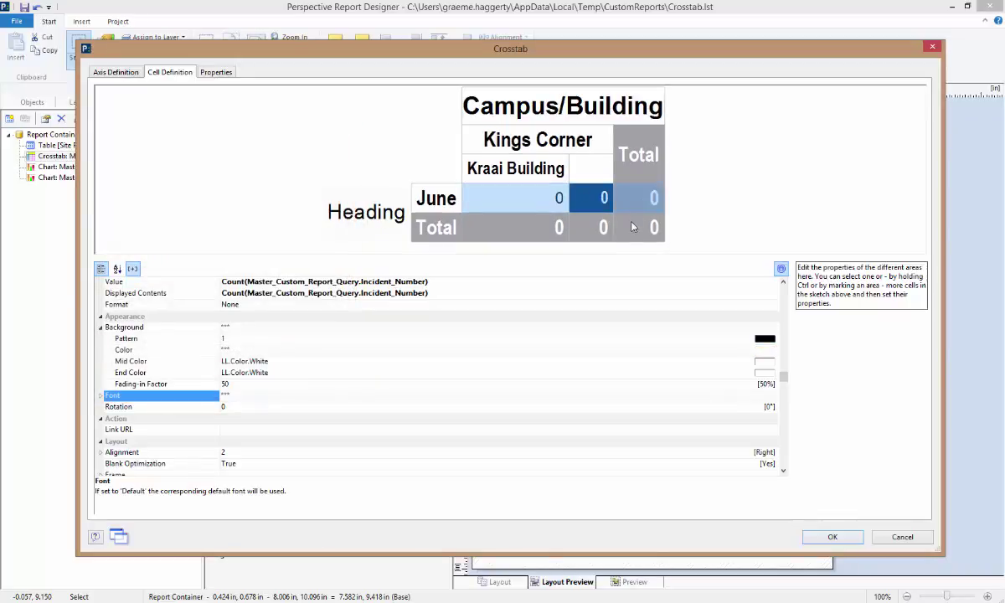
Center the alignment of the crosstab's count cells and all total value cells in the June and Total rows
left_click(602, 228, "ctrl")
left_click(514, 219, "ctrl")
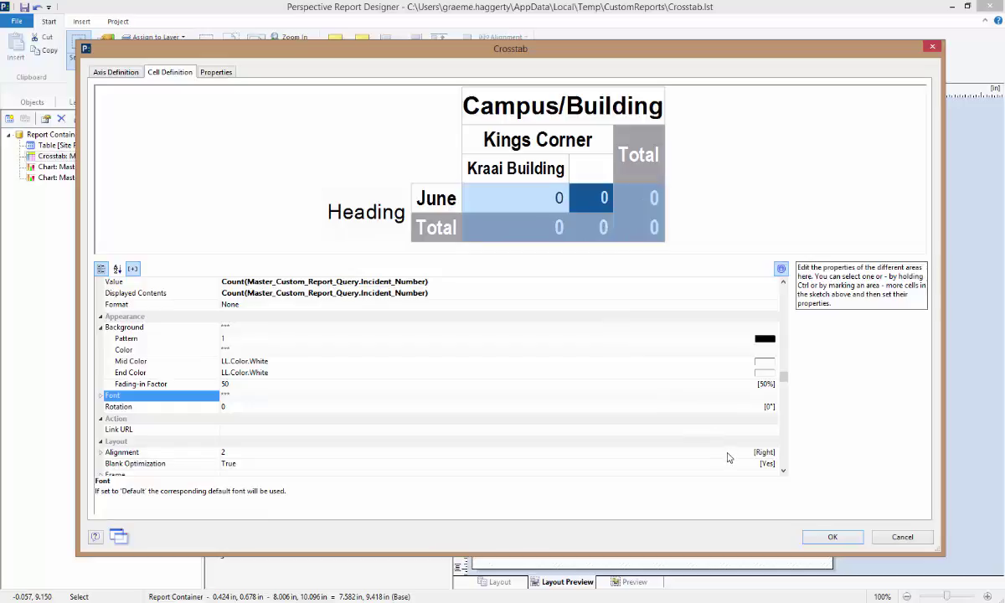
left_click(758, 453)
left_click(772, 453)
left_click(760, 483)
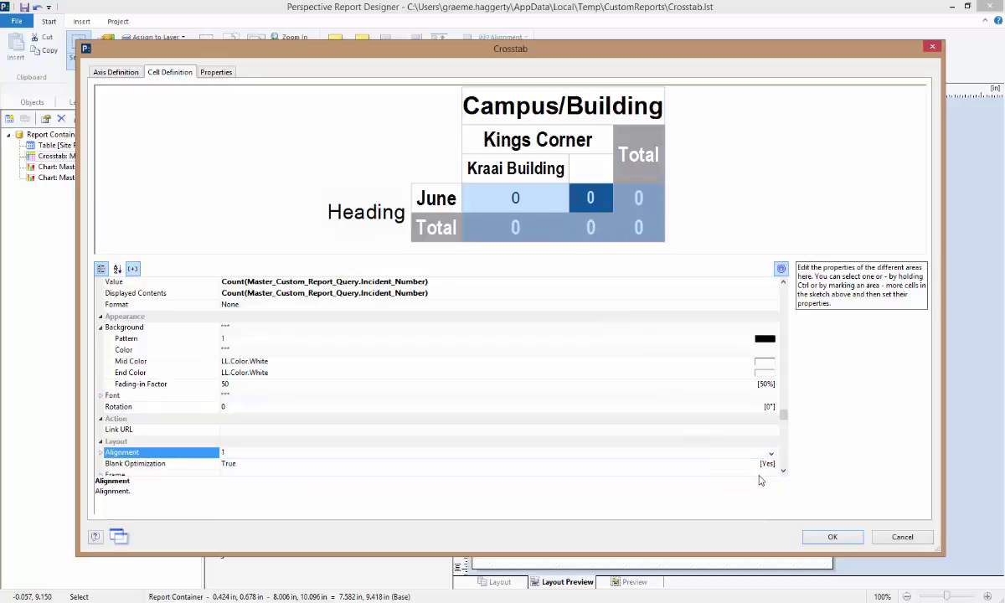
Rotate the Kraai Building column label by 90°
left_click(532, 172)
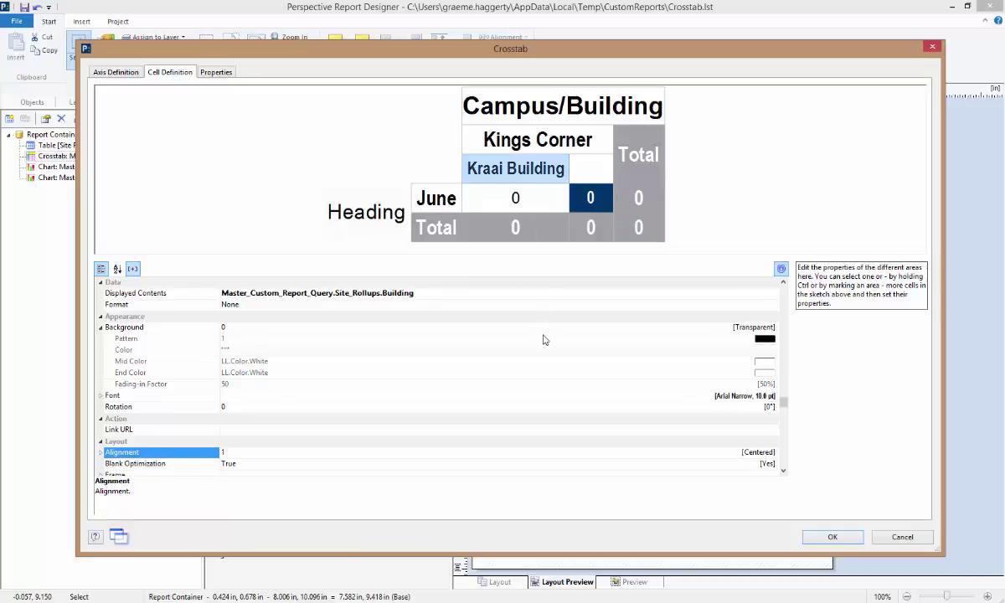
left_click(561, 408)
left_click(771, 407)
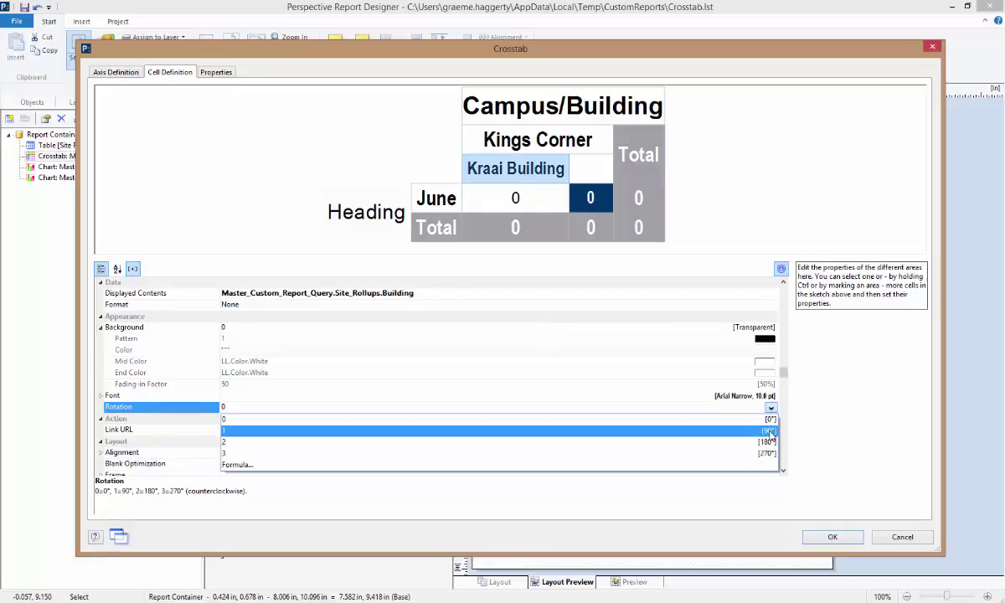
left_click(771, 431)
left_click(704, 218)
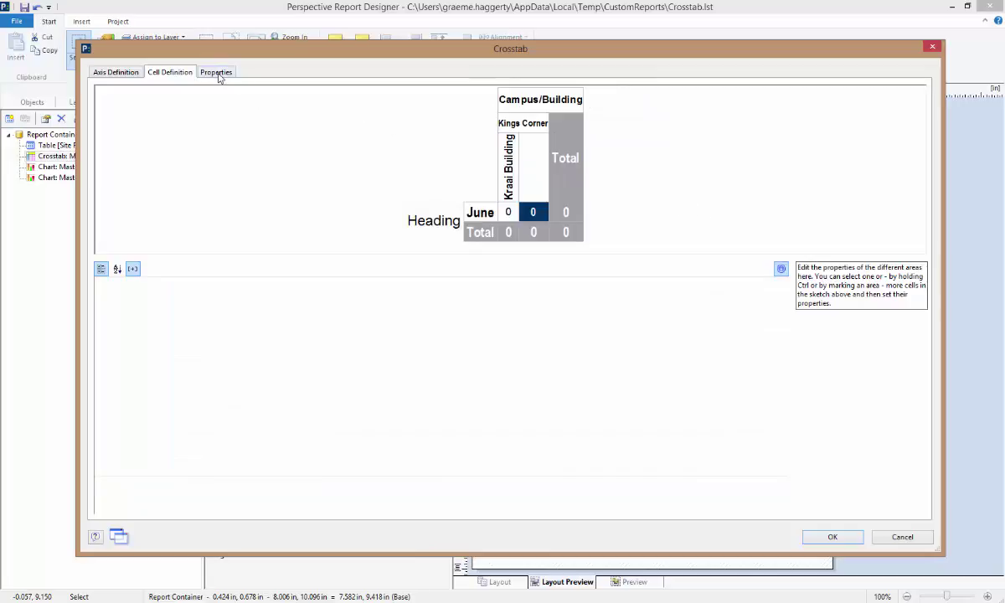
Show the crosstab's overall properties, collapse the default frame settings and expand the wrapping options
left_click(217, 73)
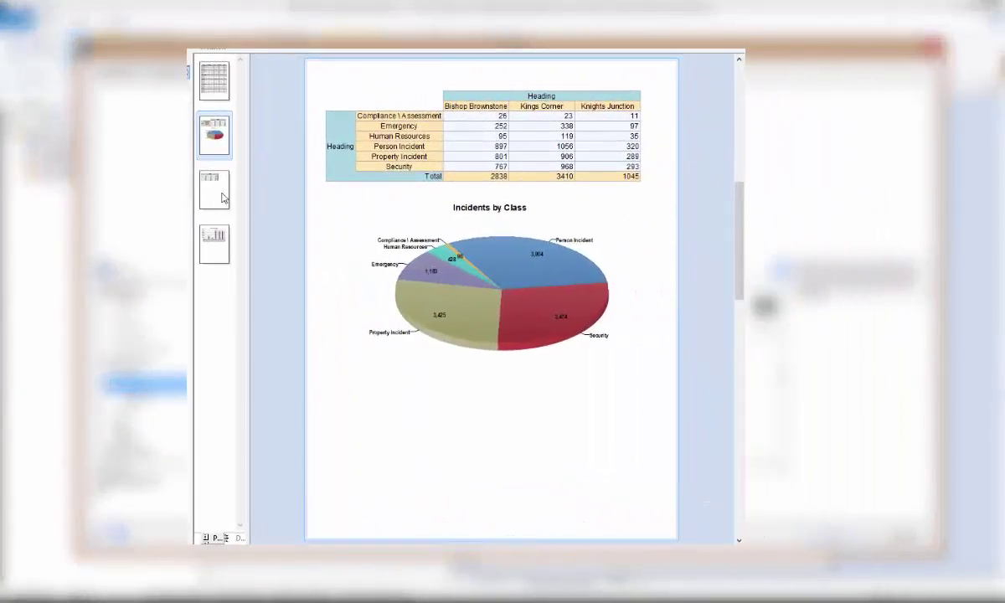
left_click(214, 191)
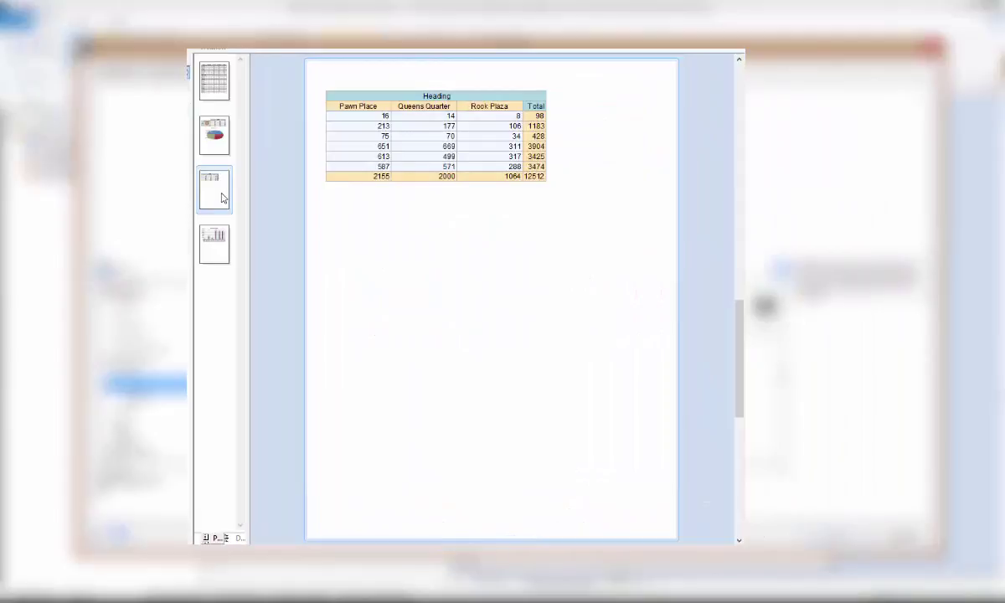
left_click(215, 145)
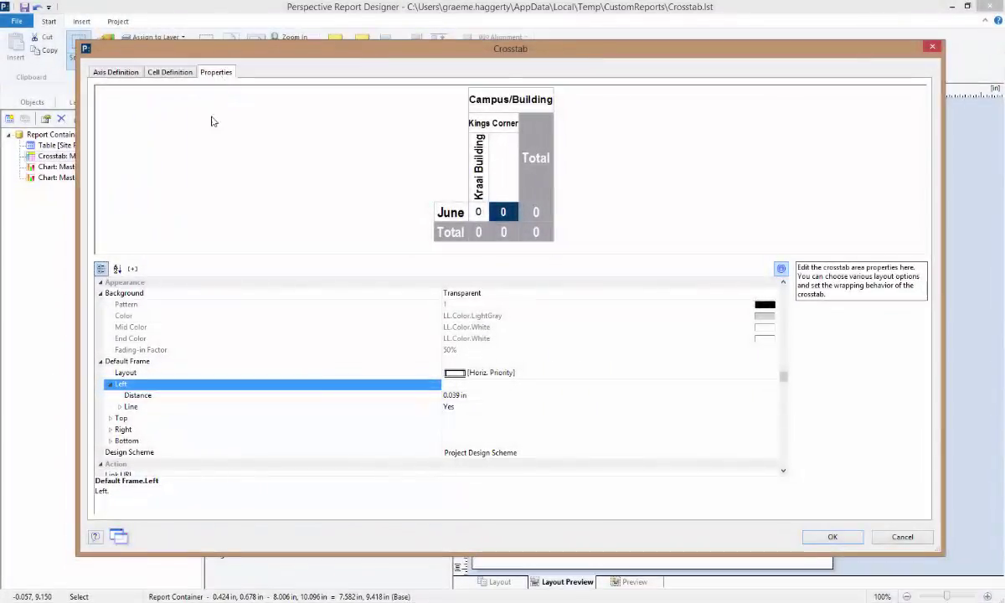
left_click(101, 362)
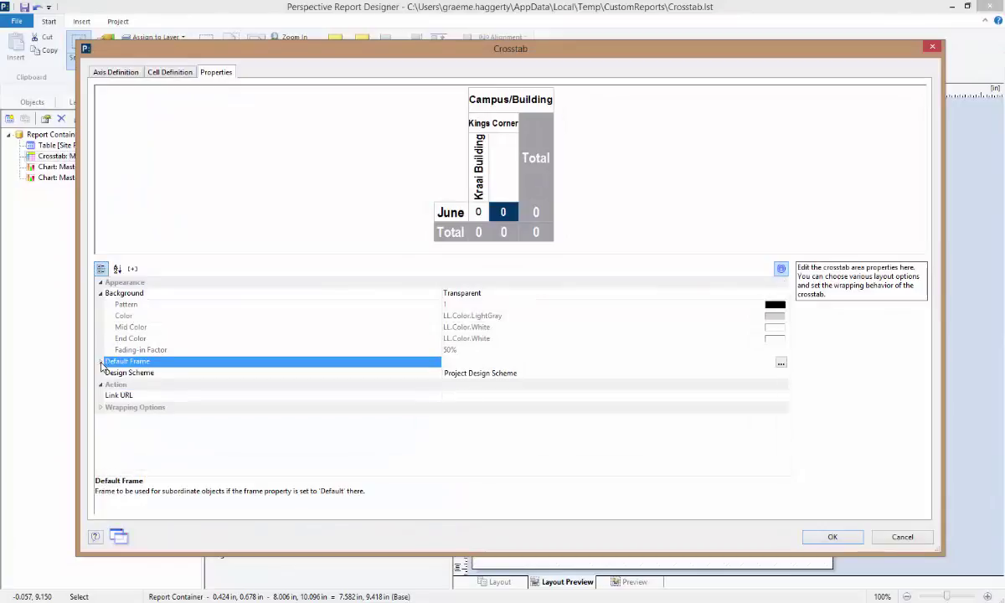
left_click(102, 408)
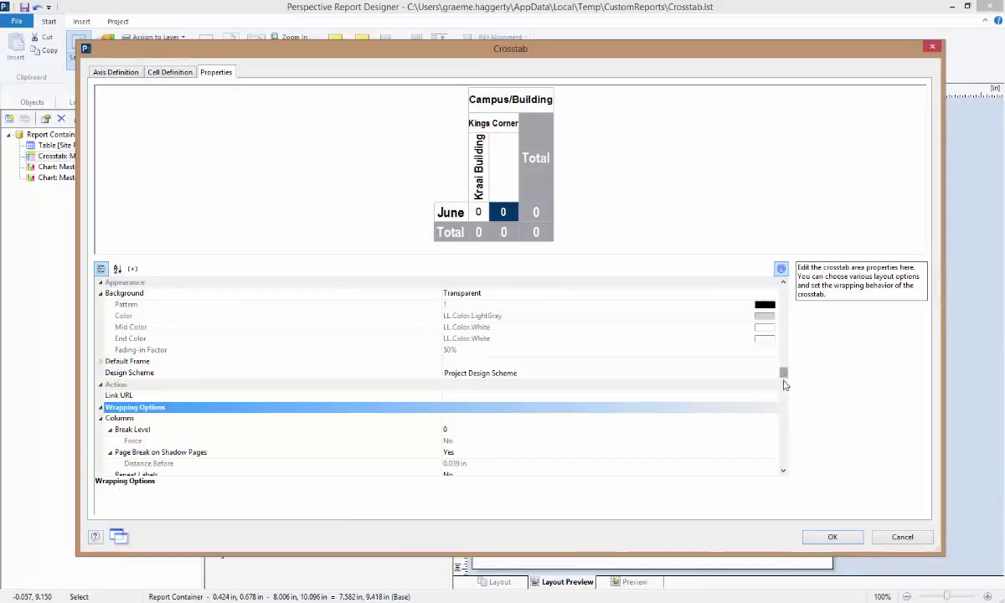
Set the columns' break level to 1 in the crosstab's wrapping options
key("Down")
key("Down")
key("Down")
key("Down")
key("Down")
key("Down")
key("Down")
key("Down")
key("Down")
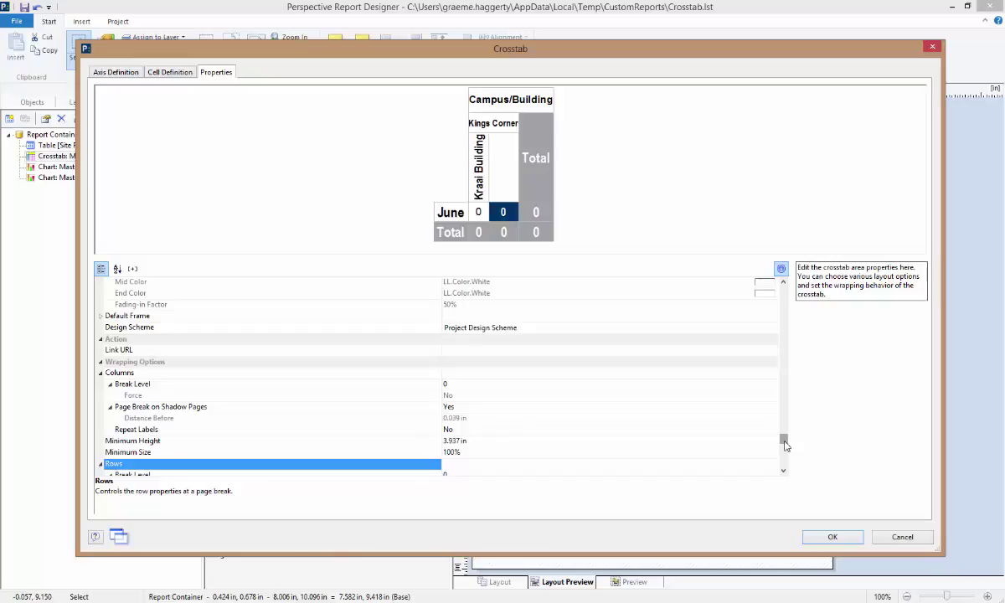
left_click(429, 385)
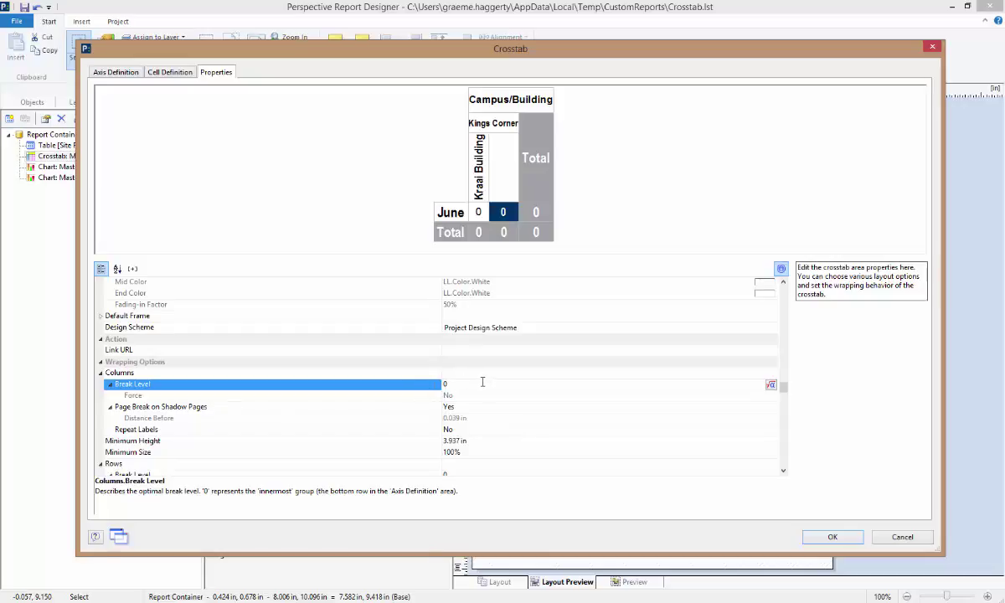
type("1")
left_click(567, 396)
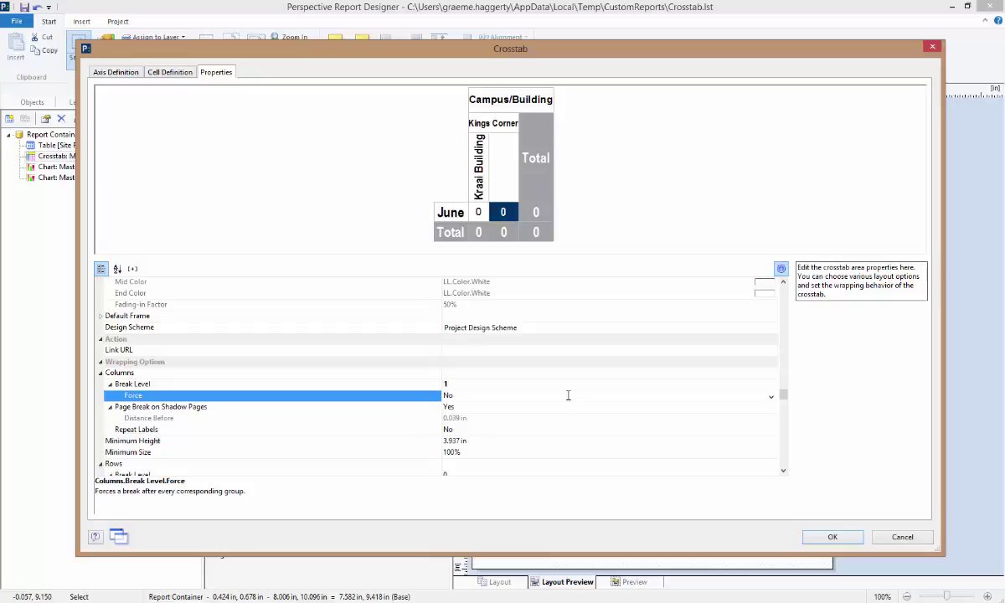
Set Page Break on Shadow Pages to No for the crosstab's columns
left_click(435, 409)
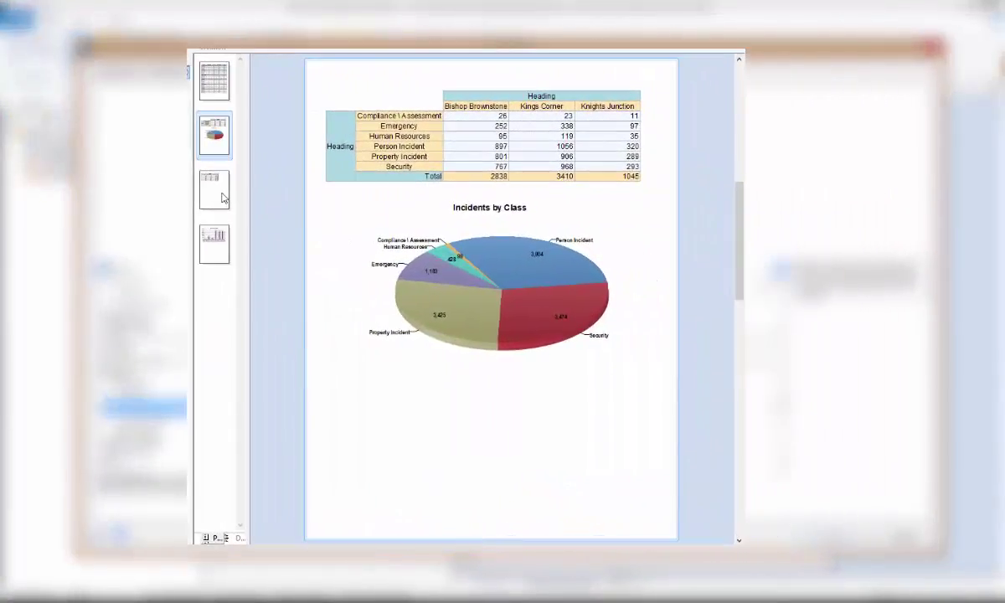
left_click(224, 198)
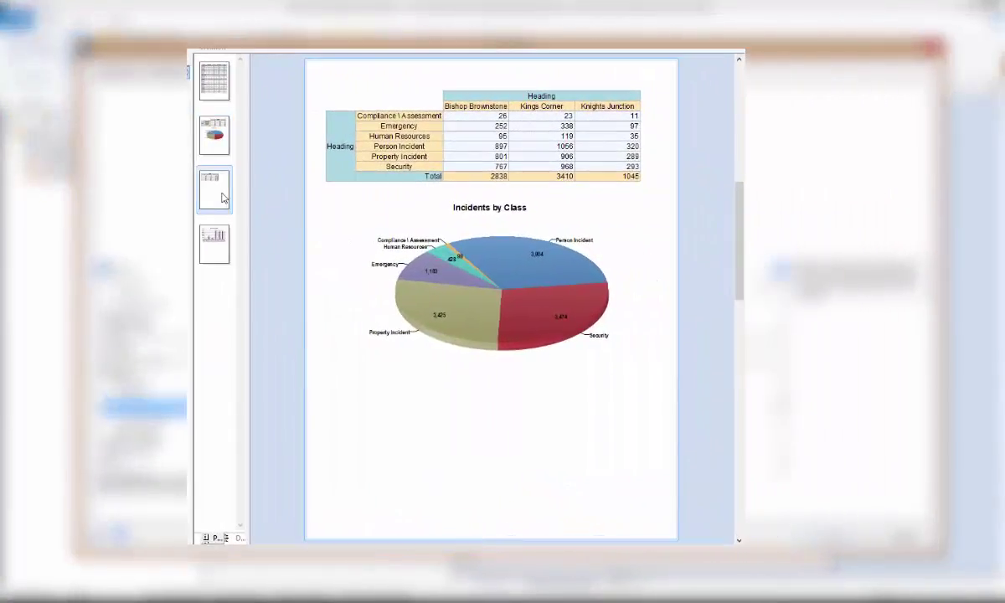
left_click(224, 151)
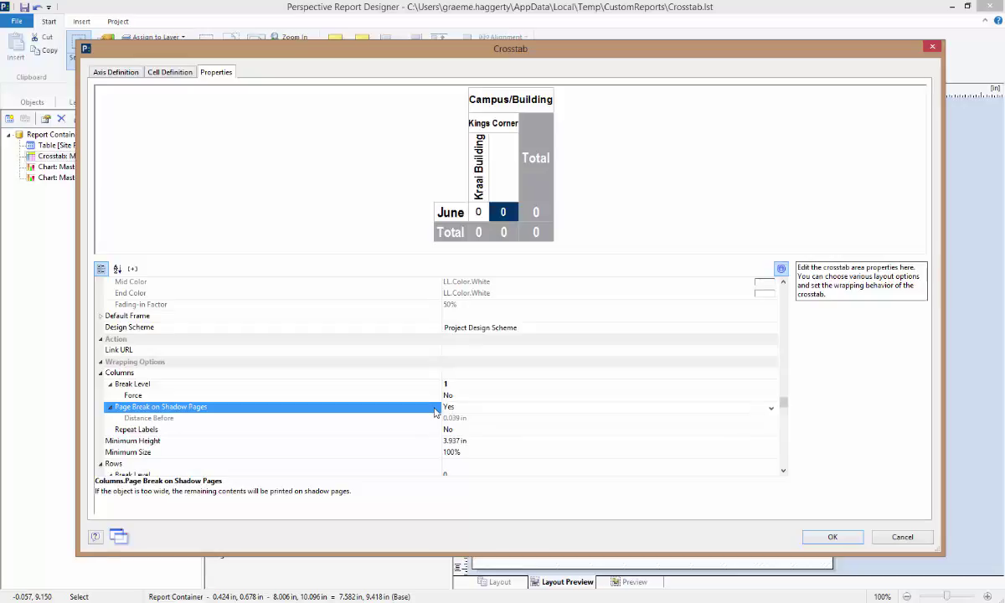
left_click(771, 409)
left_click(713, 431)
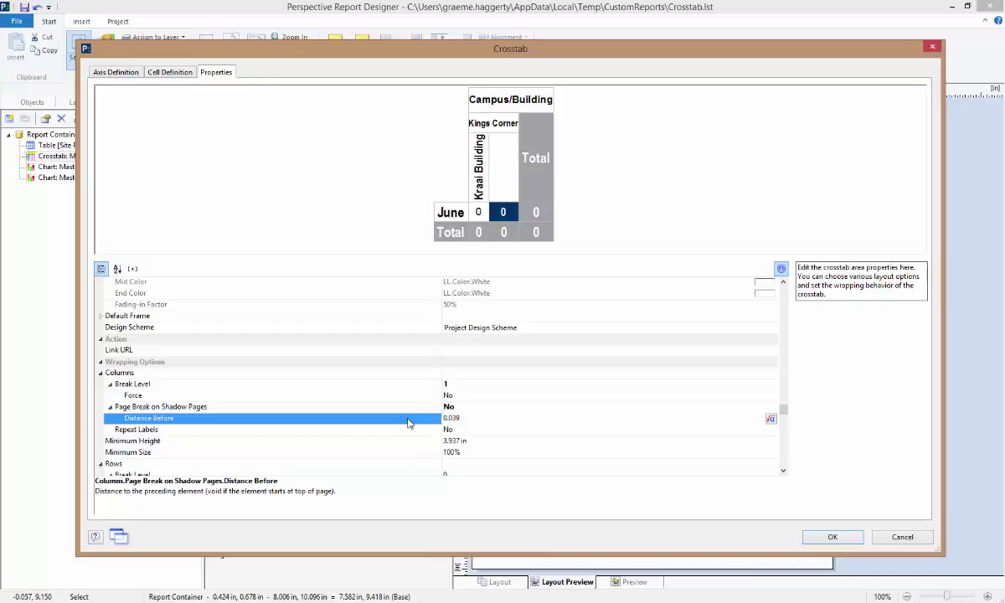
Enable Repeat Labels for both the columns and the rows, and apply the crosstab settings
left_click(721, 429)
left_click(771, 430)
left_click(770, 444)
left_click(780, 472)
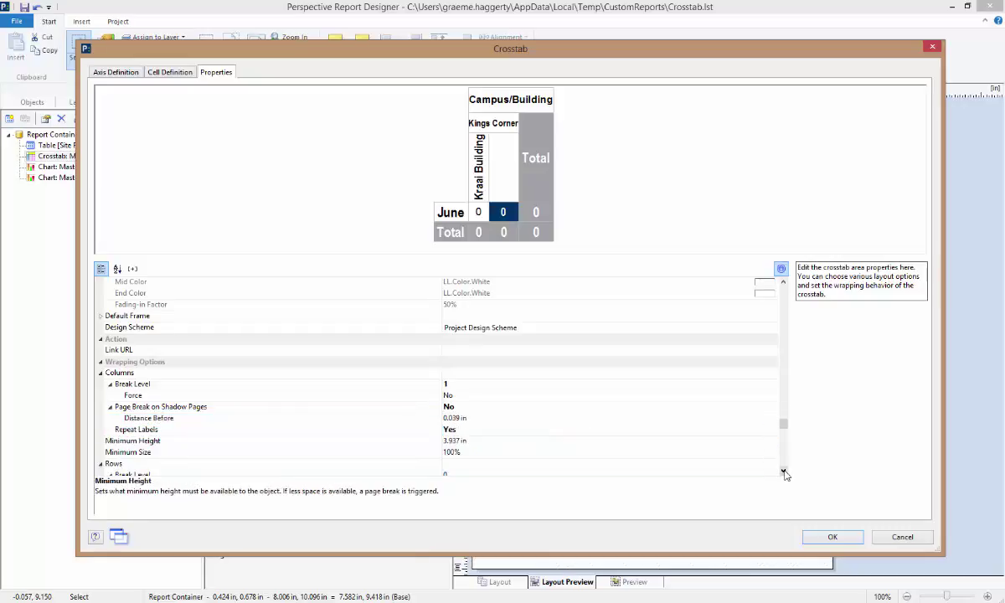
left_click(785, 471)
left_click(770, 464)
left_click(765, 479)
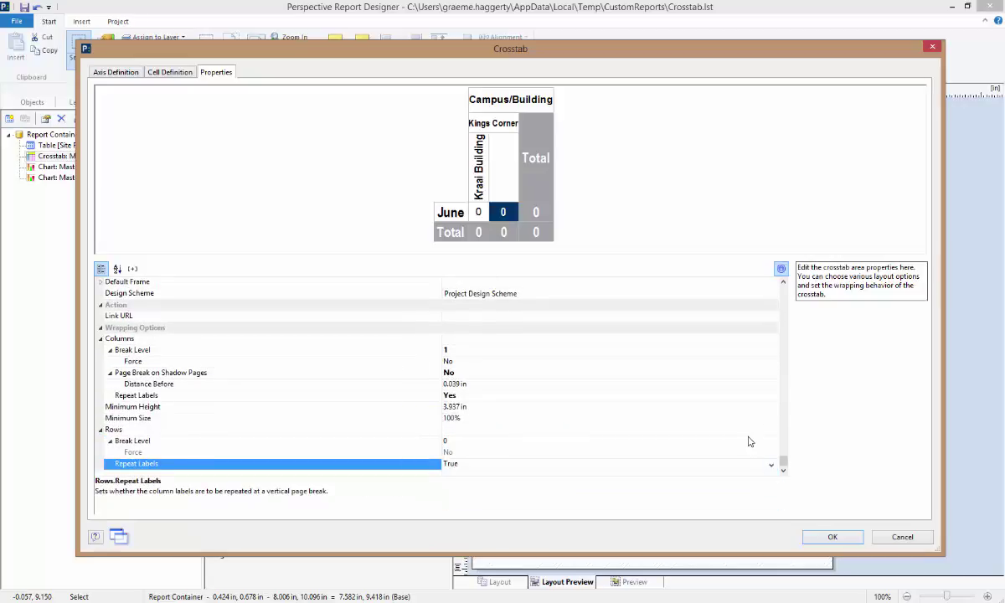
left_click(831, 538)
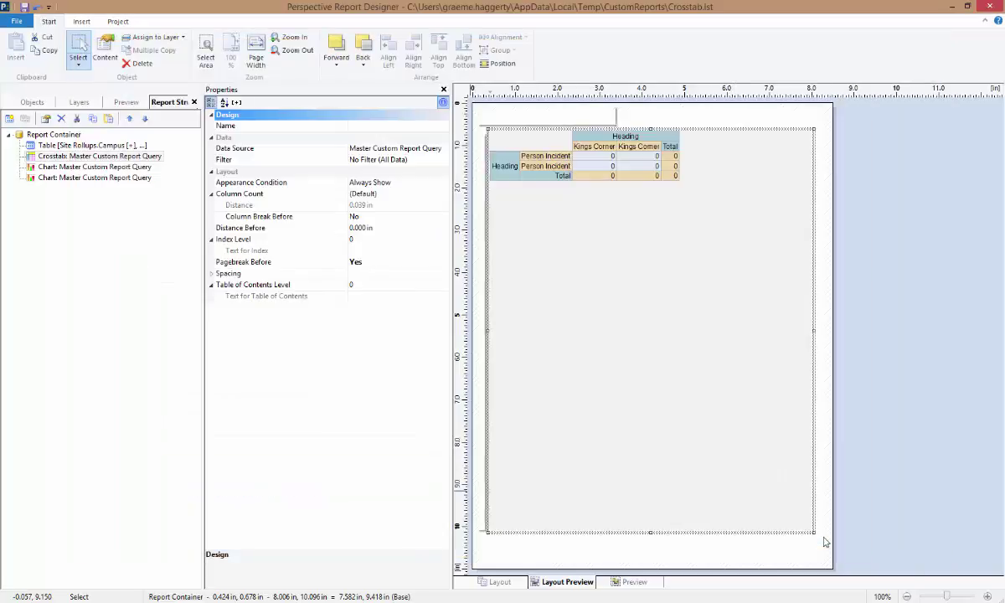
Preview the report and check the crosstab's layout across pages 2 to 4, returning to the layout preview
left_click(637, 583)
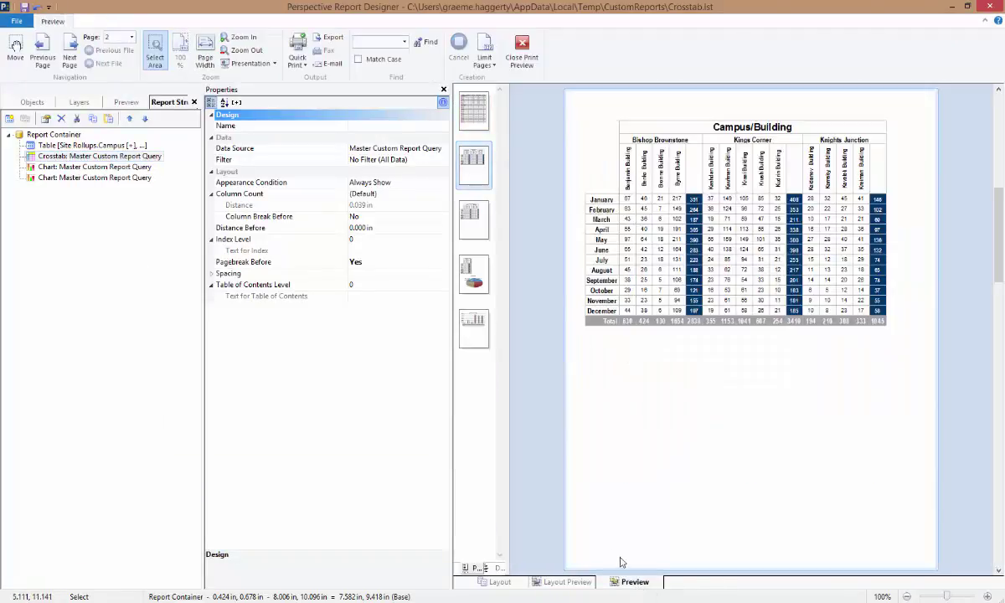
left_click(474, 237)
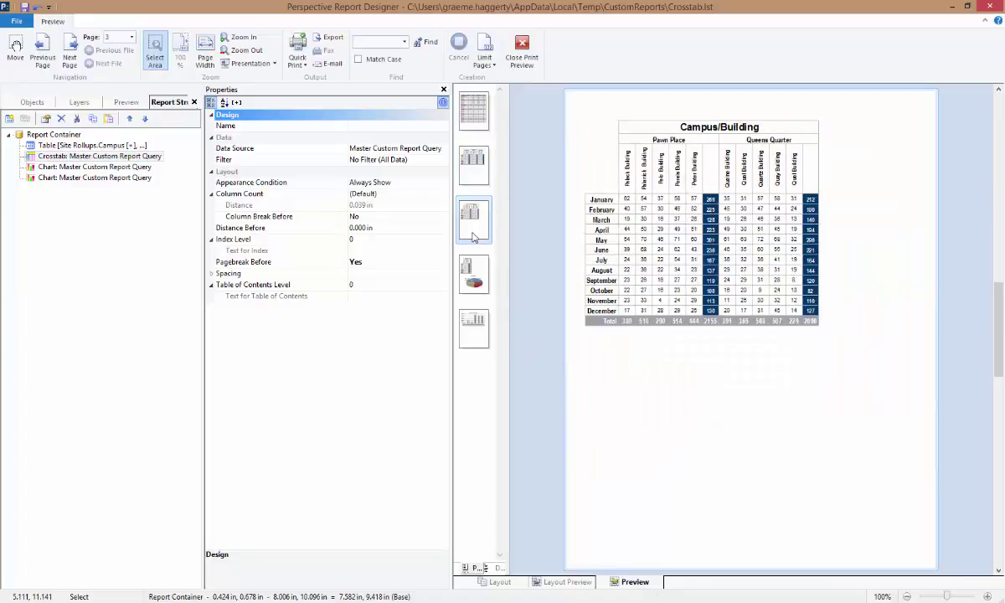
left_click(473, 184)
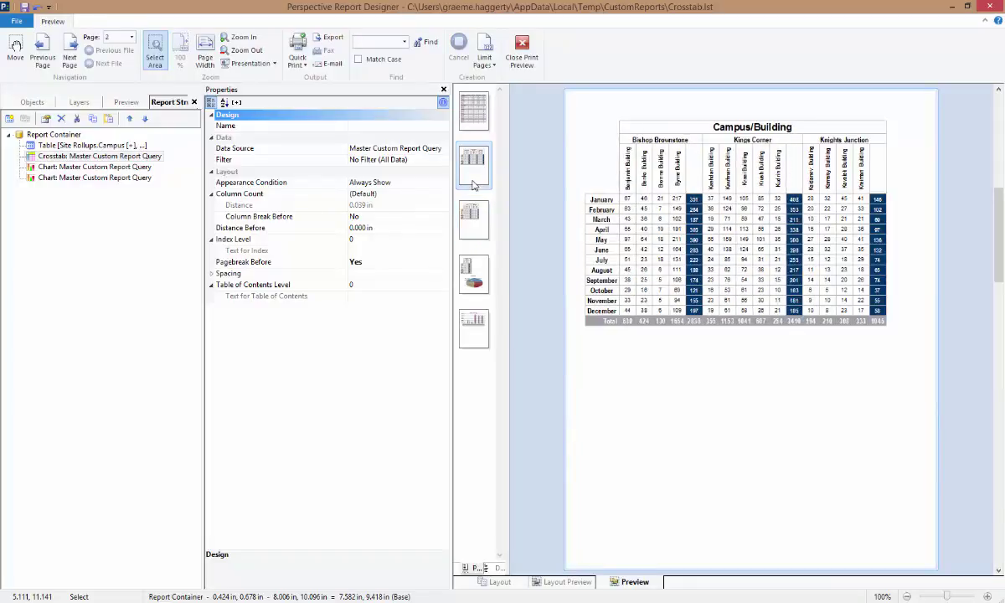
left_click(477, 234)
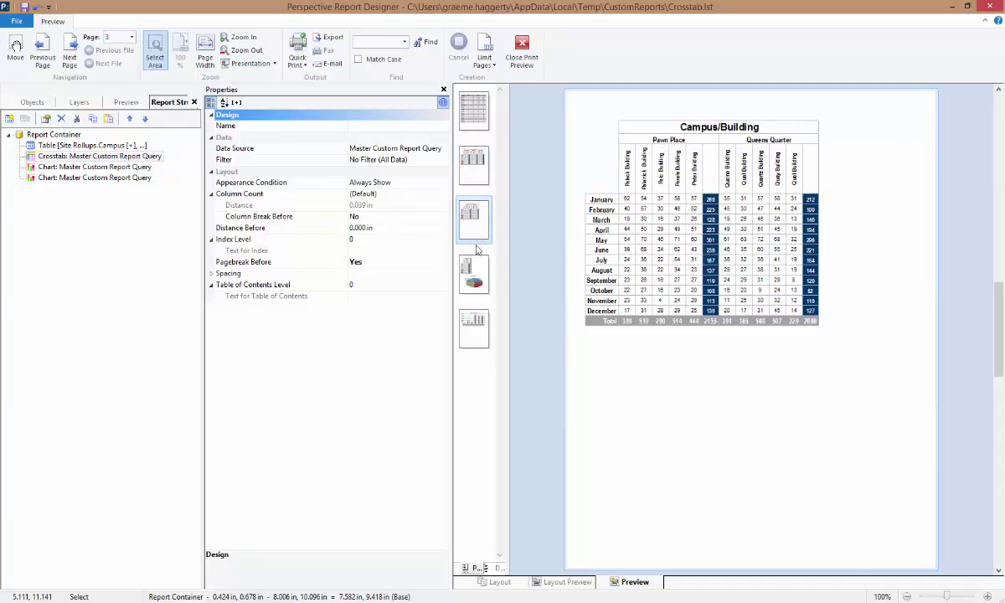
left_click(475, 279)
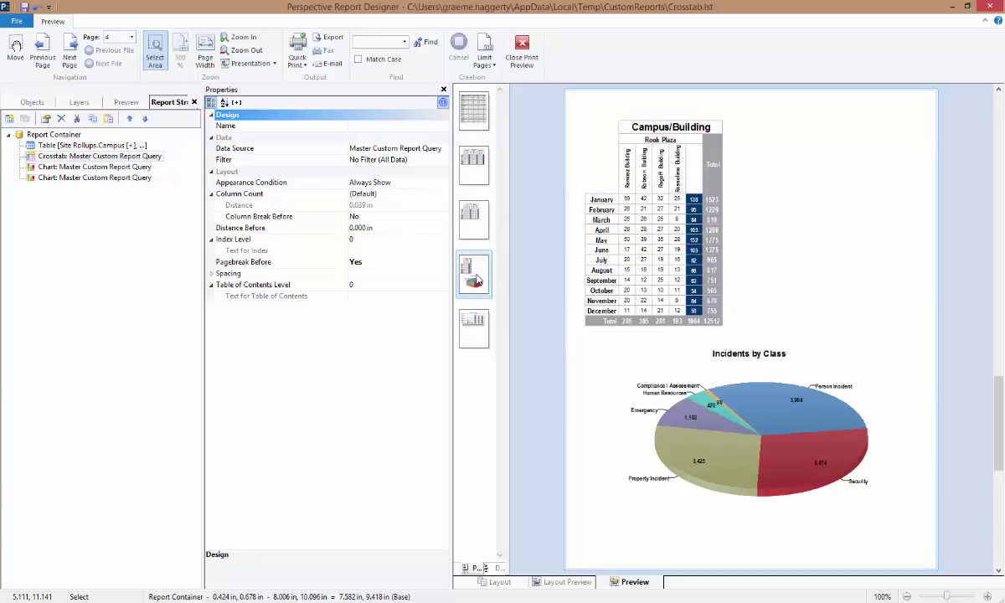
left_click(474, 177)
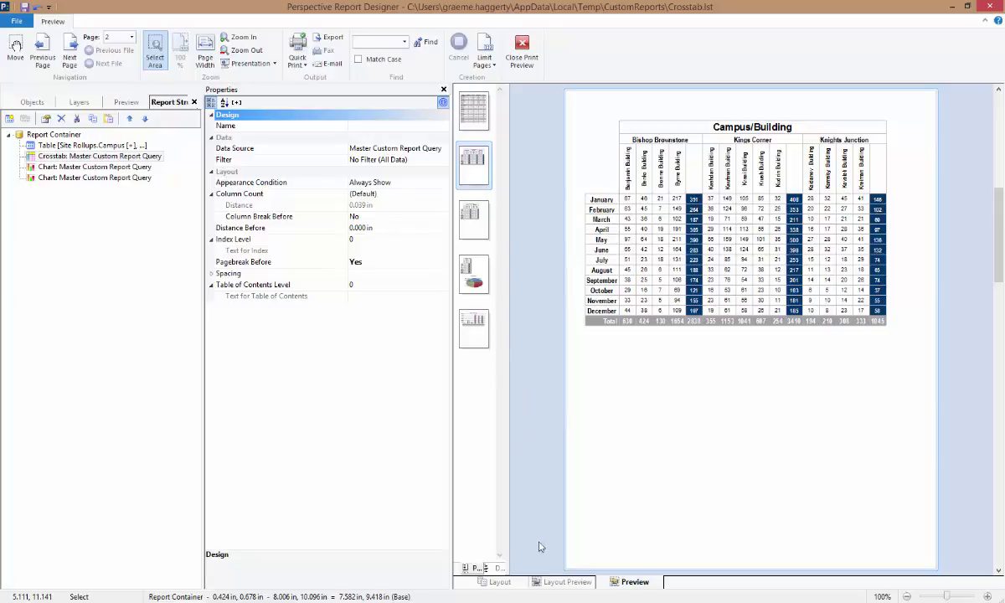
left_click(545, 581)
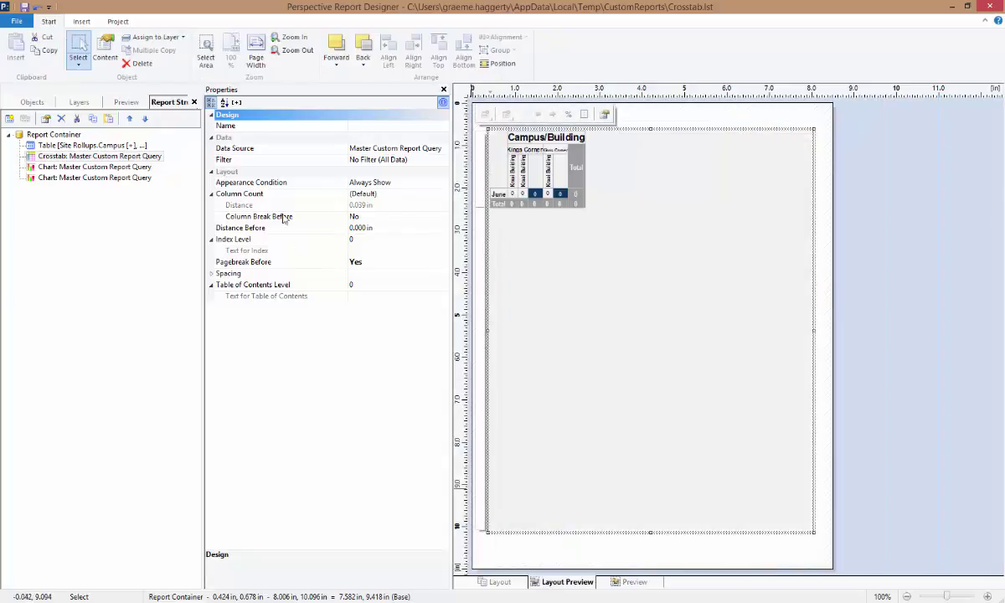
Name the crosstab object "Crosstab" in the report structure
left_click(116, 23)
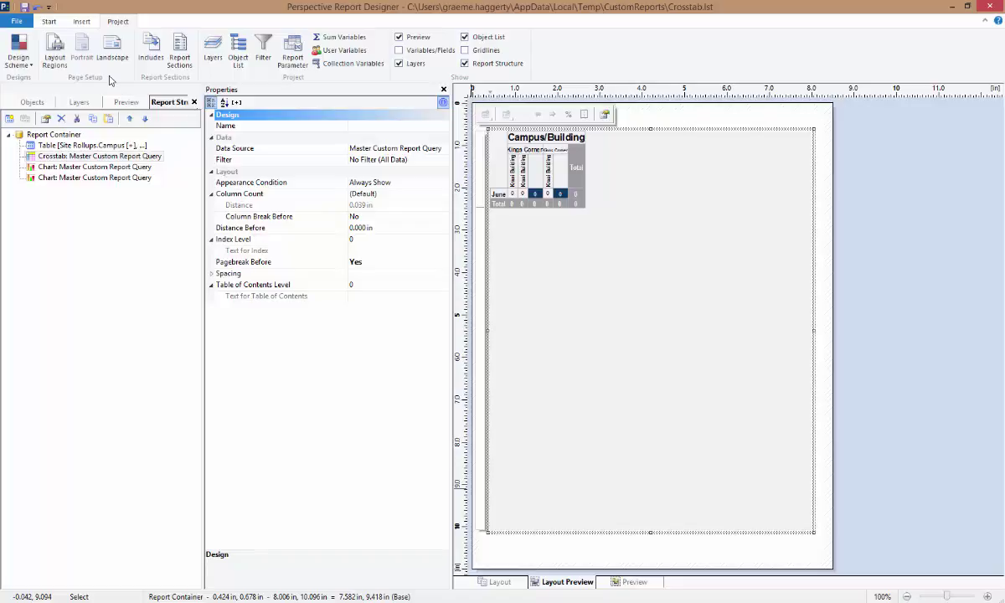
left_click(84, 157)
left_click(352, 125)
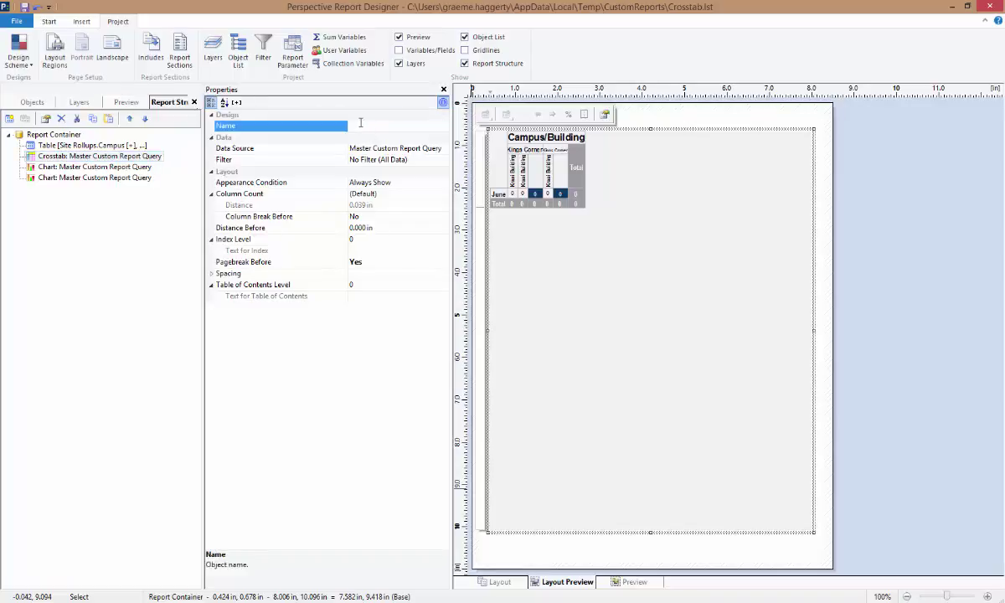
type("Crosstab")
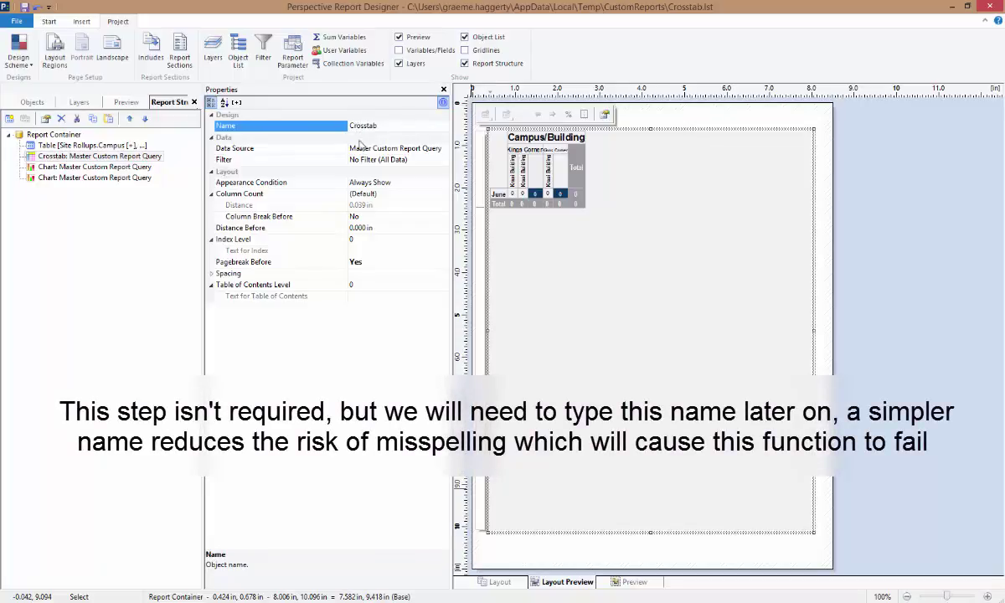
left_click(337, 151)
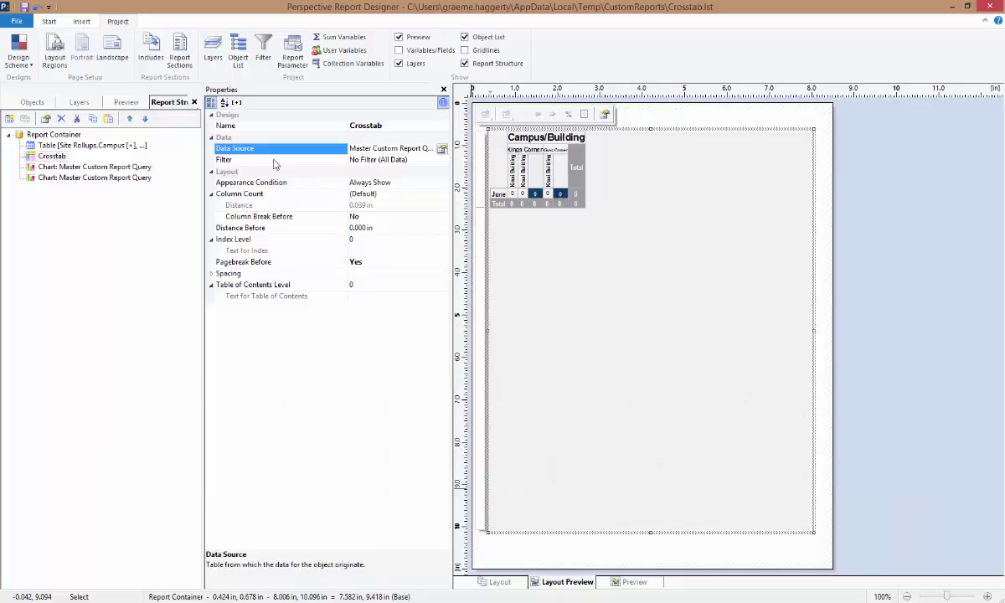
Open the Report Container's position width in the formula editor and clear its existing value
left_click(70, 138)
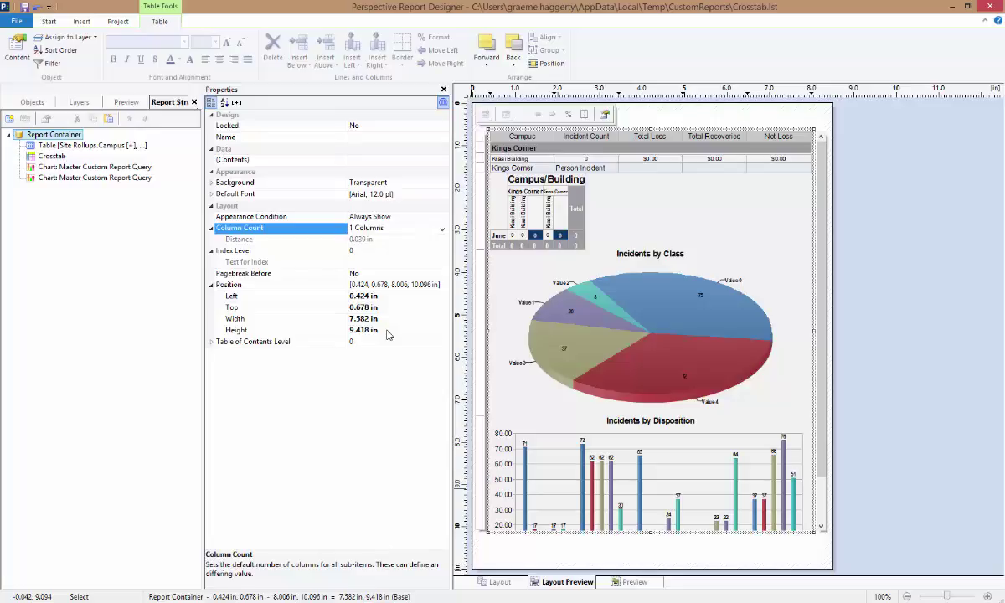
left_click(323, 318)
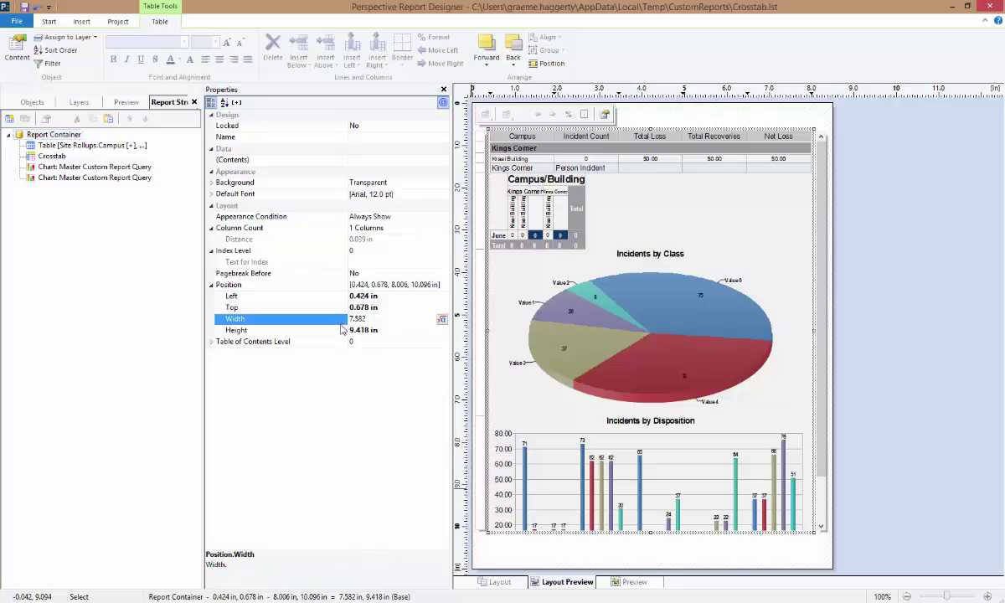
left_click(342, 331)
left_click(337, 322)
left_click(442, 320)
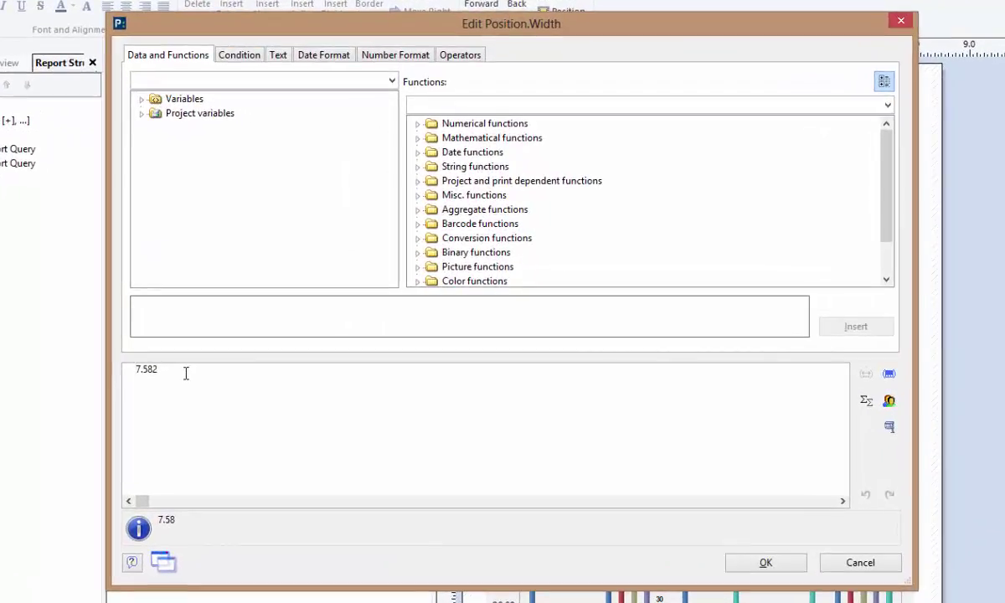
left_click_drag(186, 373, 113, 373)
key("Delete")
Insert the device page width variable LL.Device.Page.Size.cx as the base of the Report Container's width formula
left_click(141, 98)
left_click(156, 113)
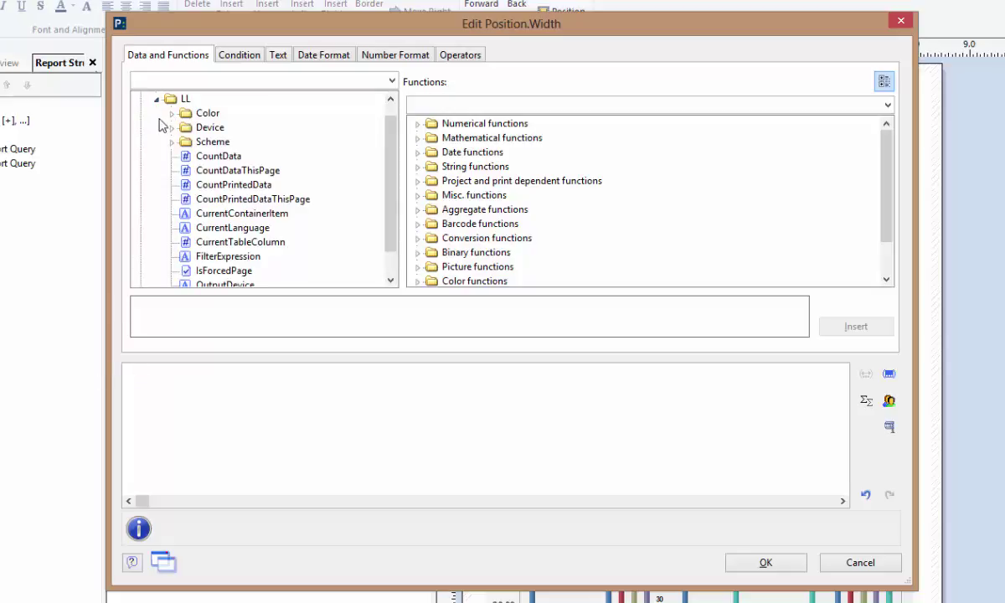
left_click(171, 128)
left_click(186, 142)
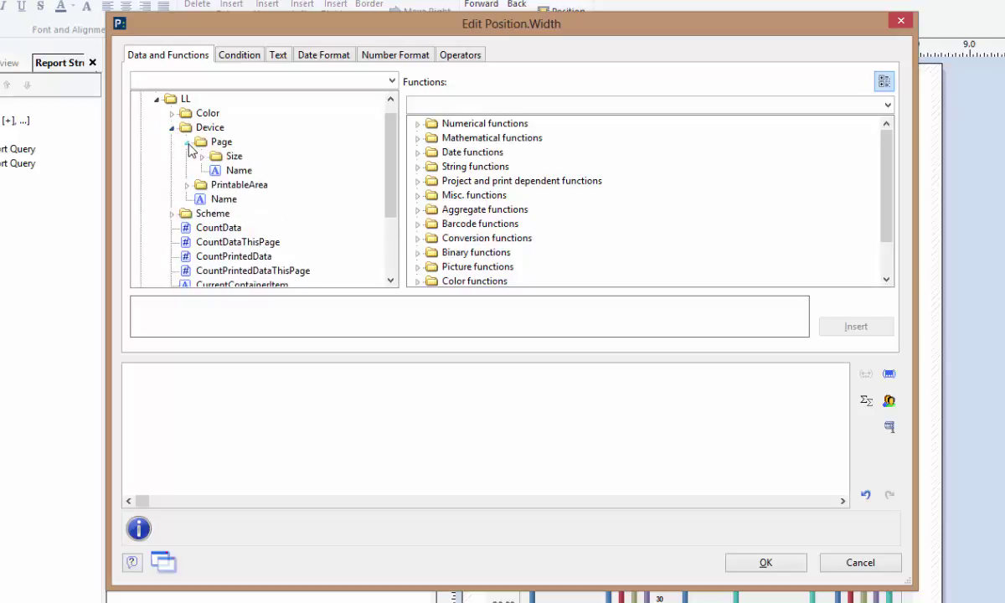
left_click(202, 157)
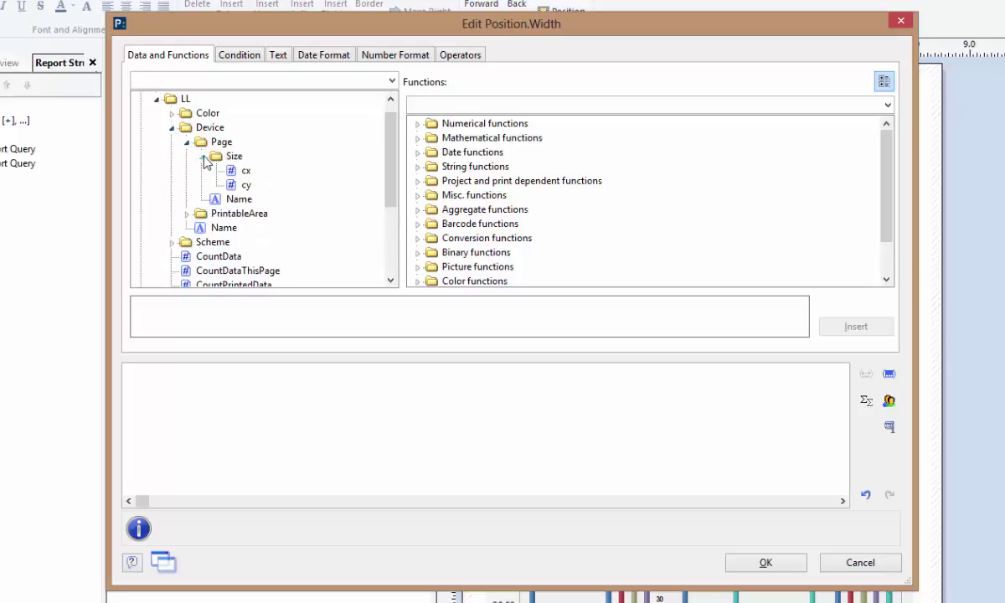
double_click(244, 172)
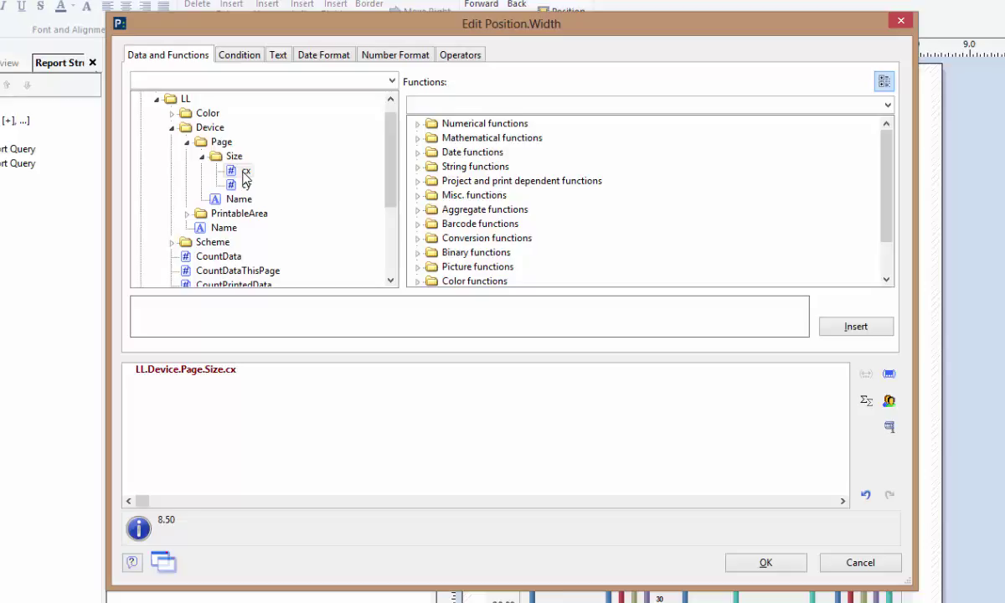
Subtract UnitFromSCM(25400) from the page width variable and apply the width formula
type("-uni")
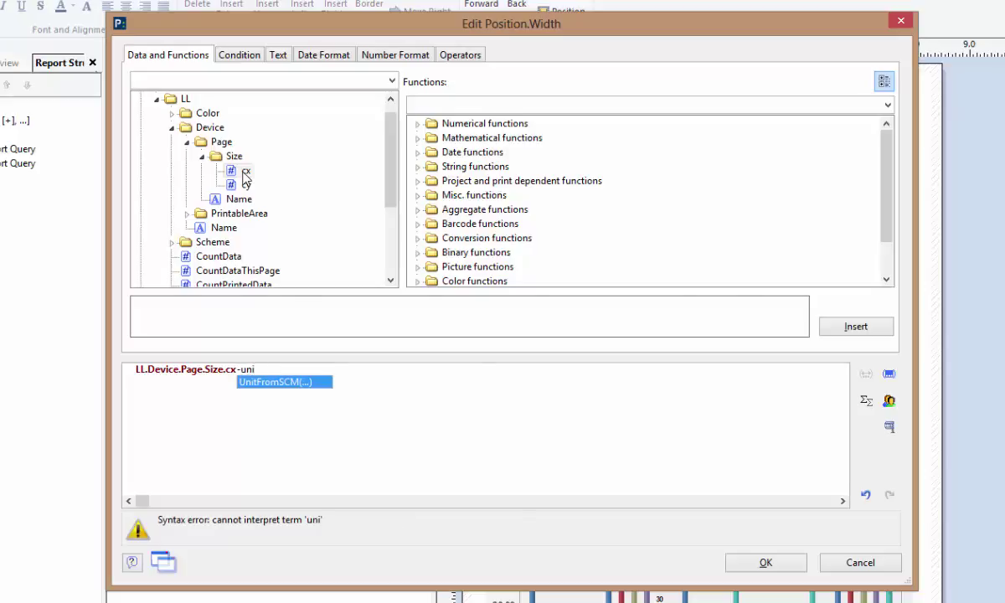
key("Return")
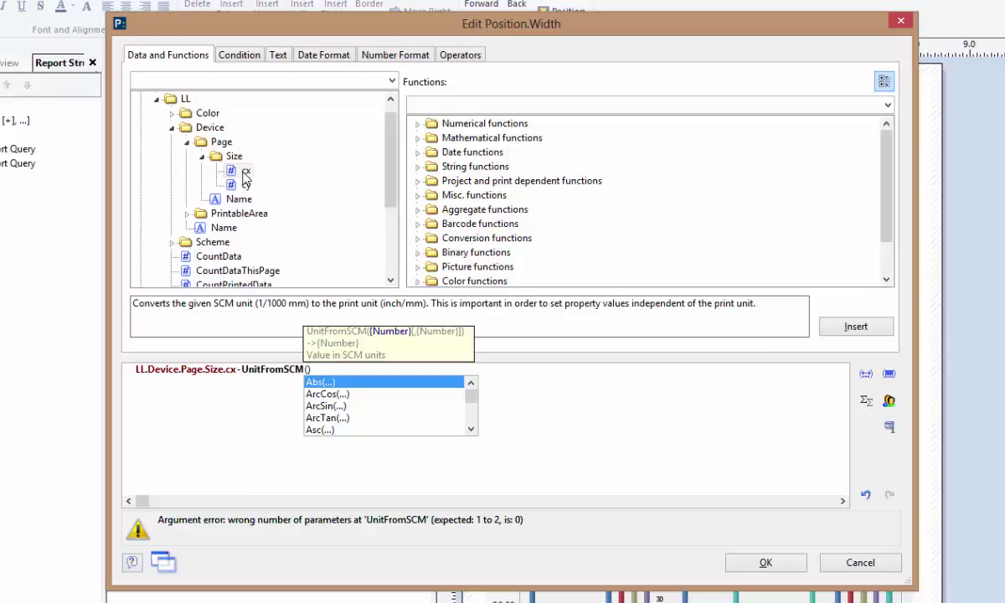
type("25400")
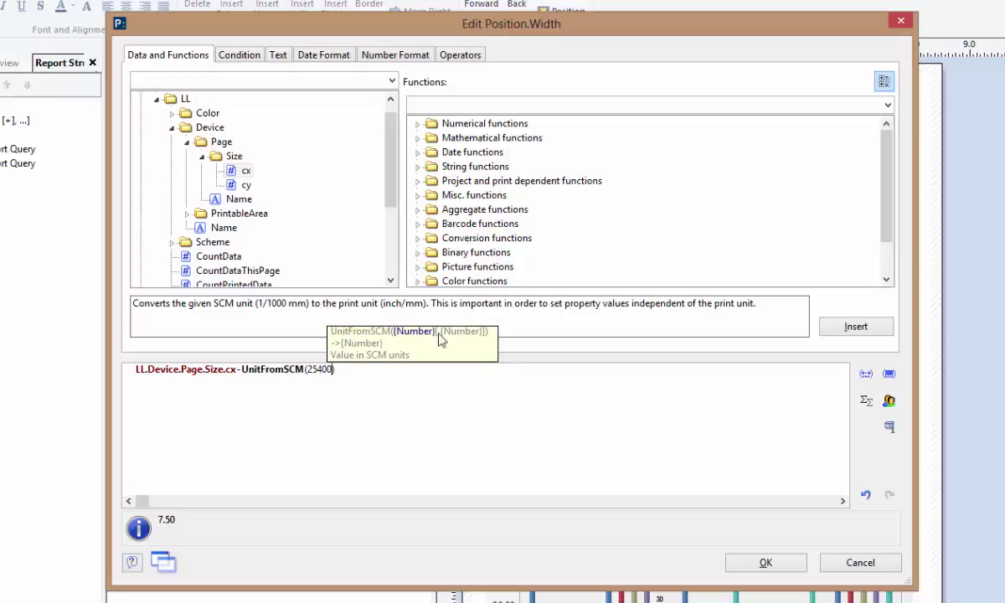
left_click(779, 567)
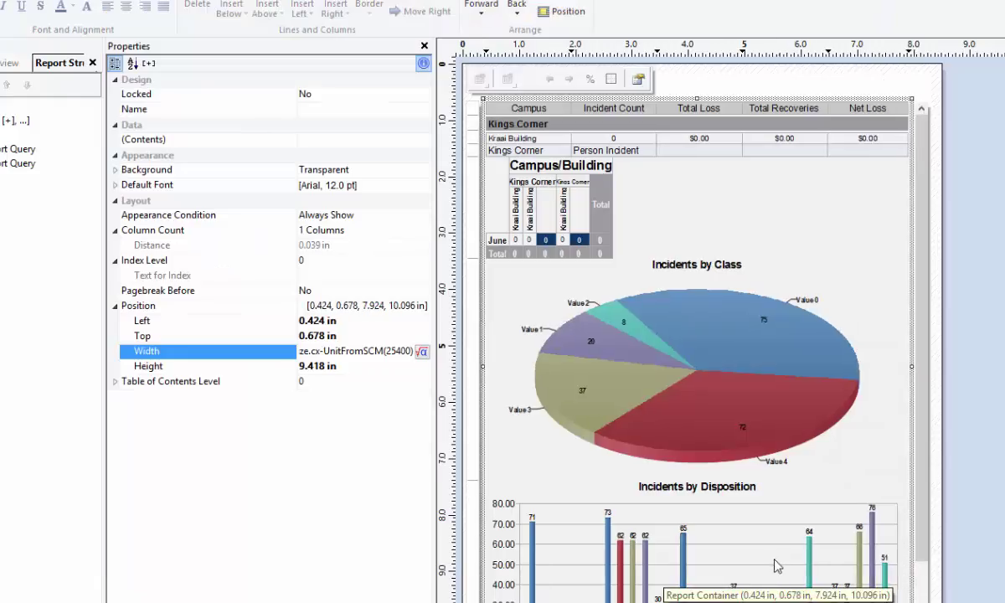
Set the Report Container's position height to the formula LL.Device.Page.Size.cy-UnitFromSCM(38100)
left_click(377, 369)
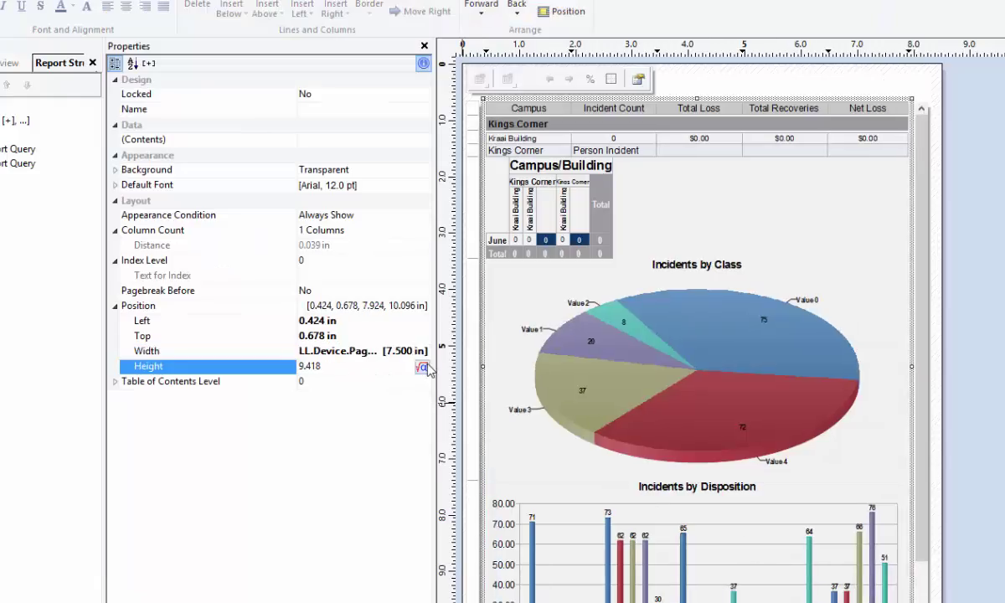
left_click(422, 368)
double_click(140, 369)
double_click(246, 127)
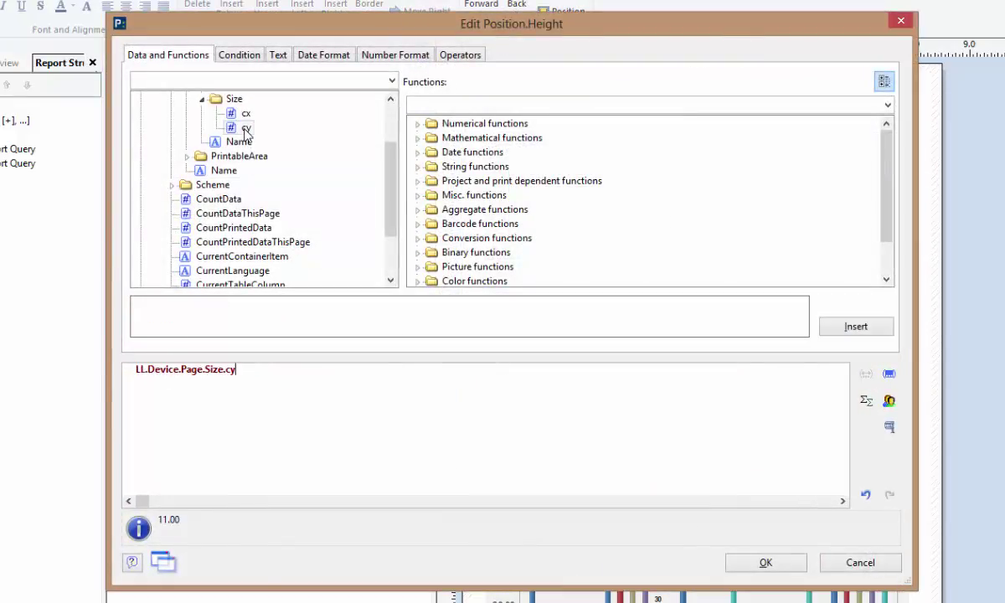
type("-uni")
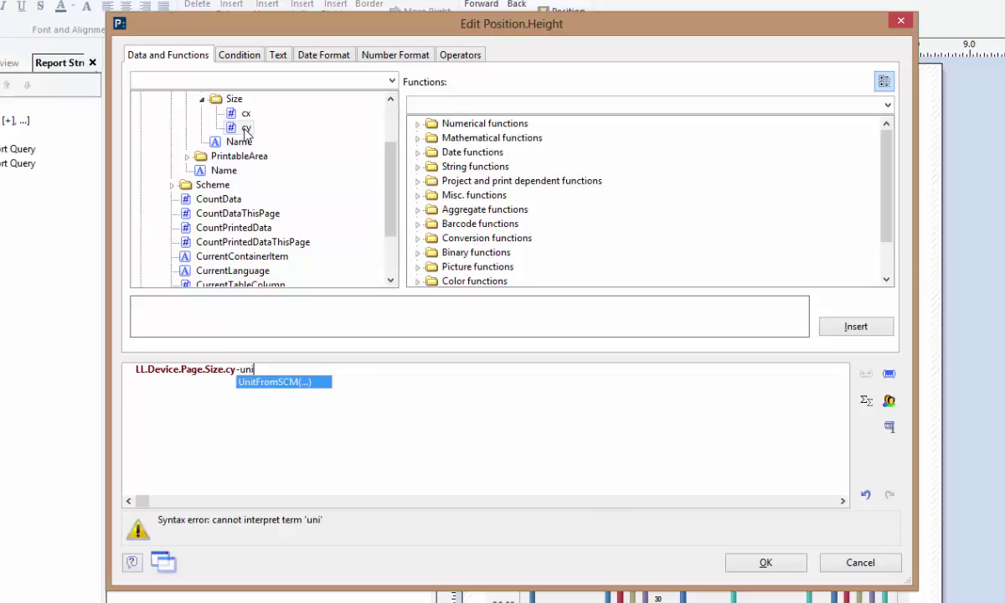
key("Return")
type("38100)")
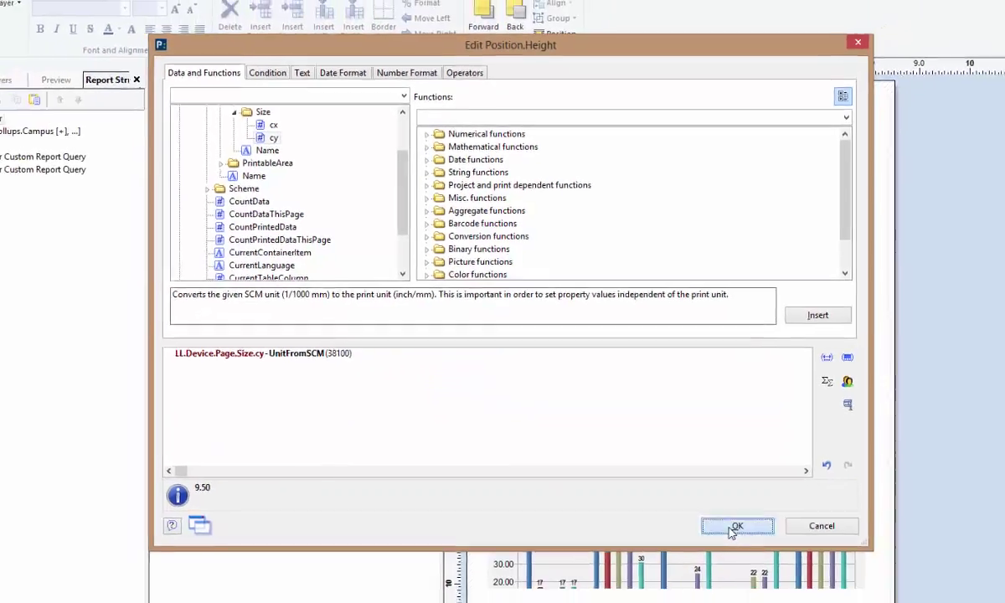
left_click(736, 526)
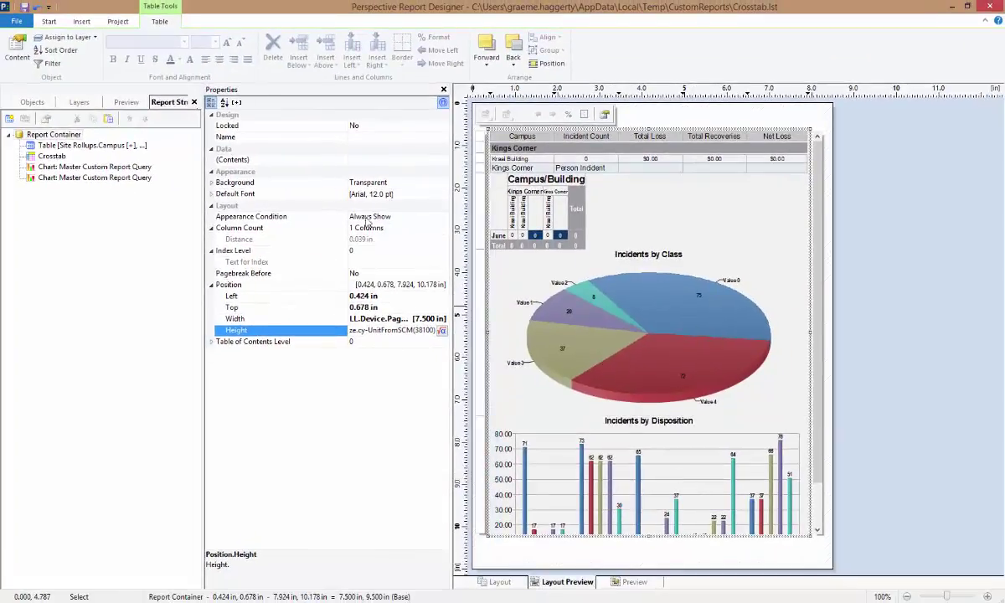
Add a new layout region to the project with the description "Landscape"
left_click(117, 22)
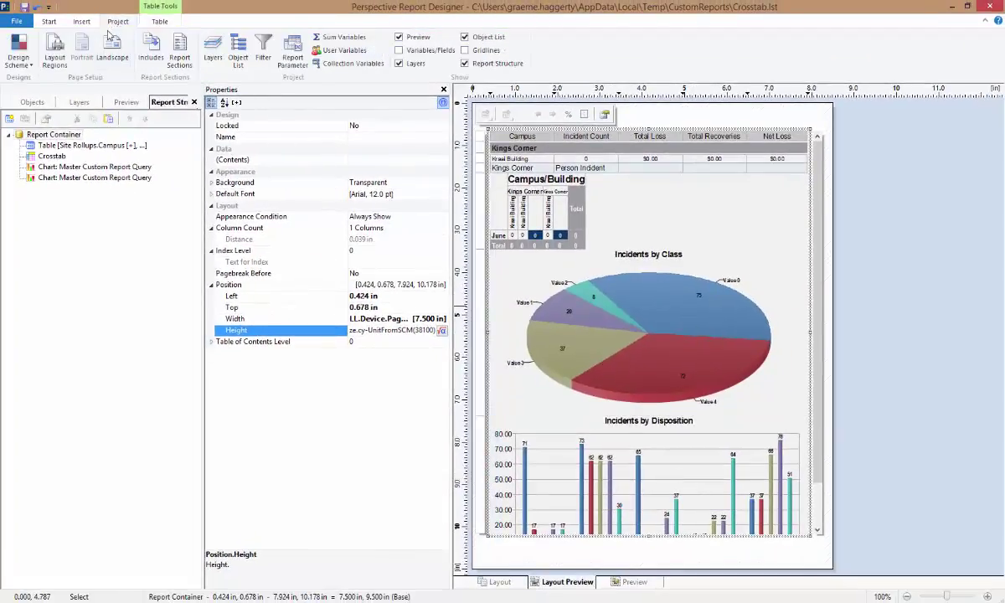
left_click(53, 59)
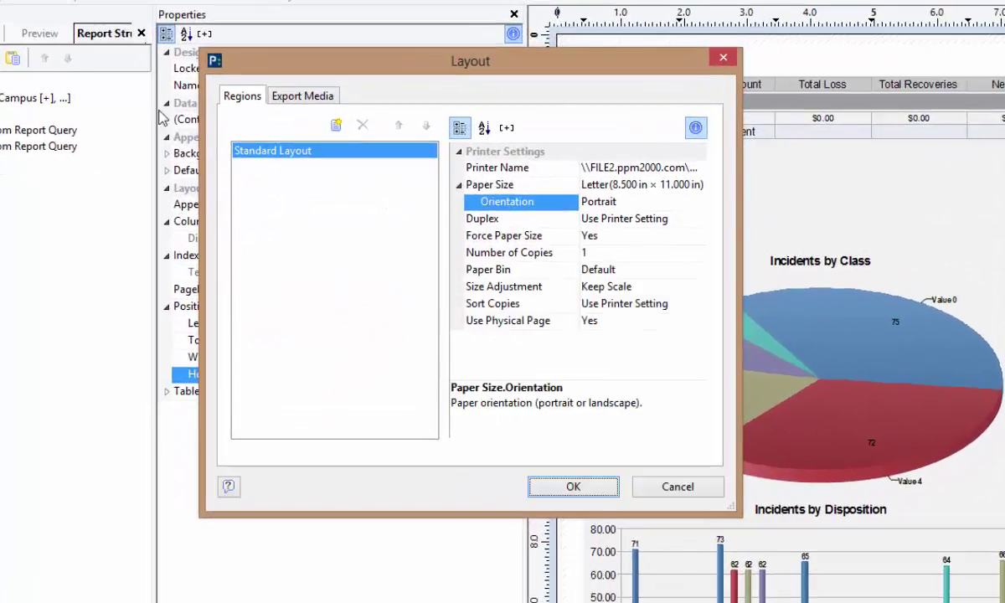
left_click(335, 128)
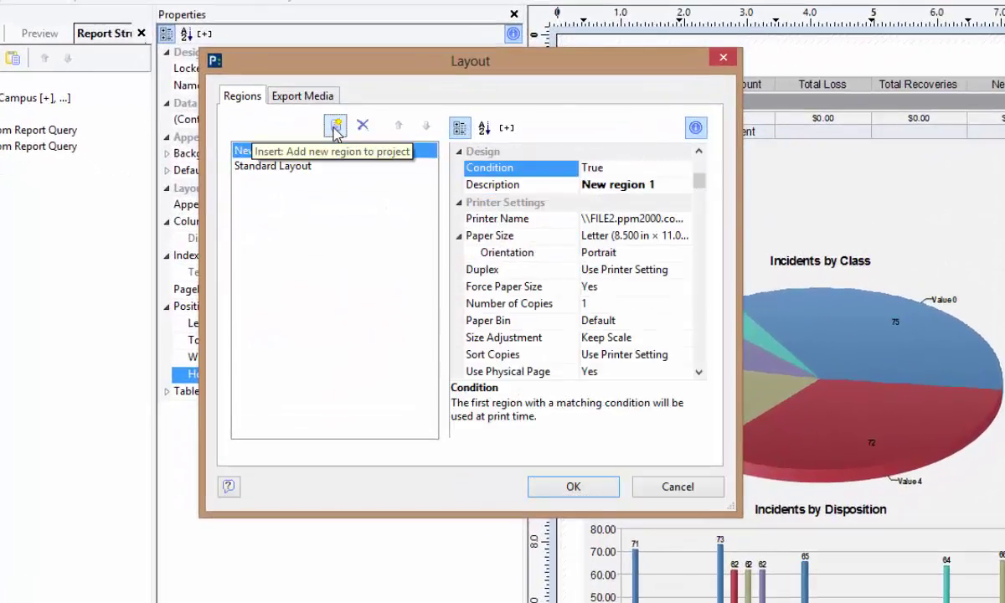
left_click(662, 189)
left_click_drag(662, 186, 555, 186)
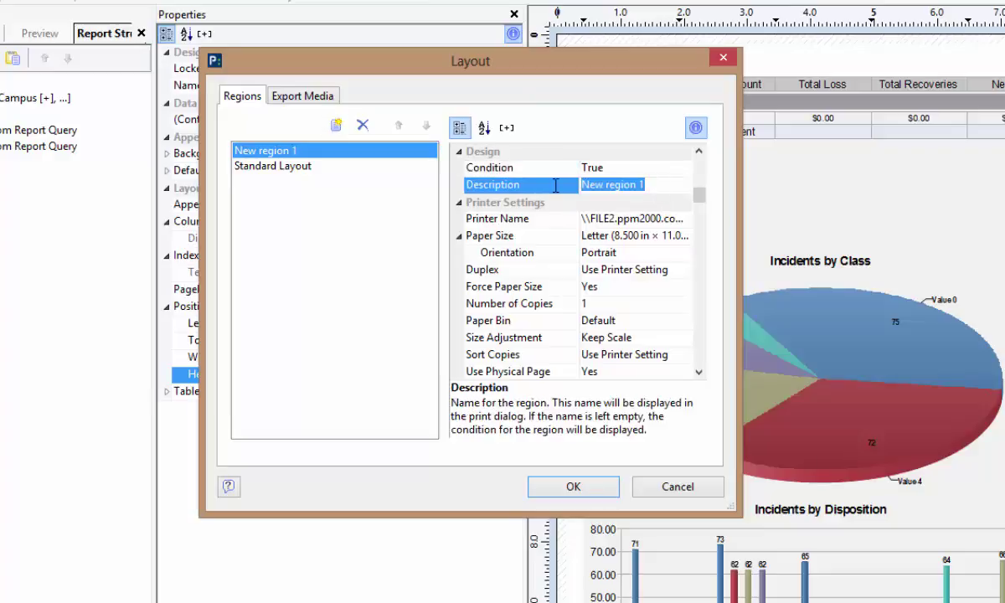
type("Landscape")
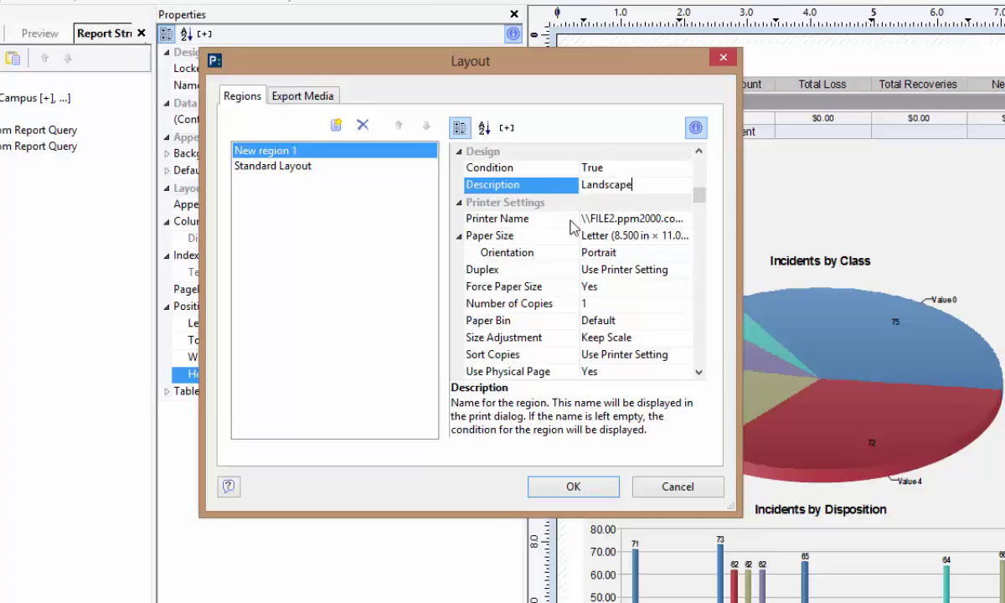
Set the new region's paper orientation to Landscape
left_click(602, 251)
left_click(681, 256)
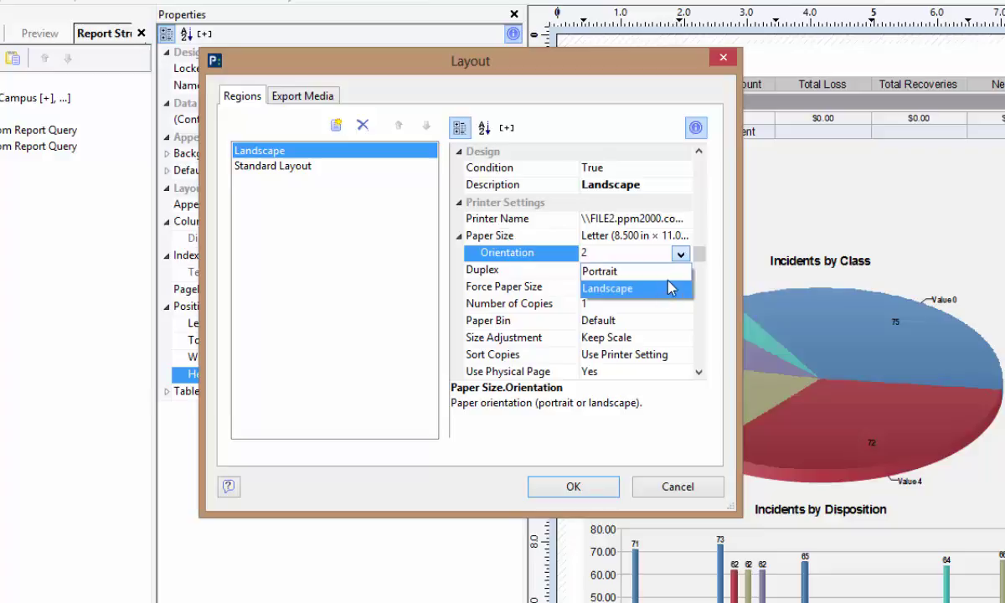
left_click(637, 288)
Set the Landscape region's condition to LL.CurrentContainerItem="Crosstab" and apply the layout regions without activating that region
left_click(605, 170)
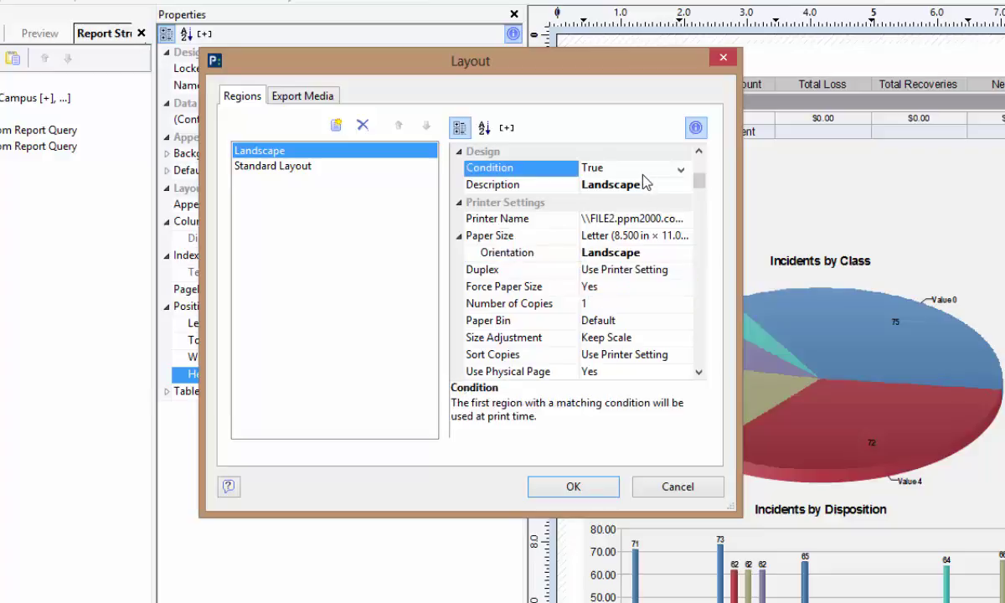
left_click(681, 169)
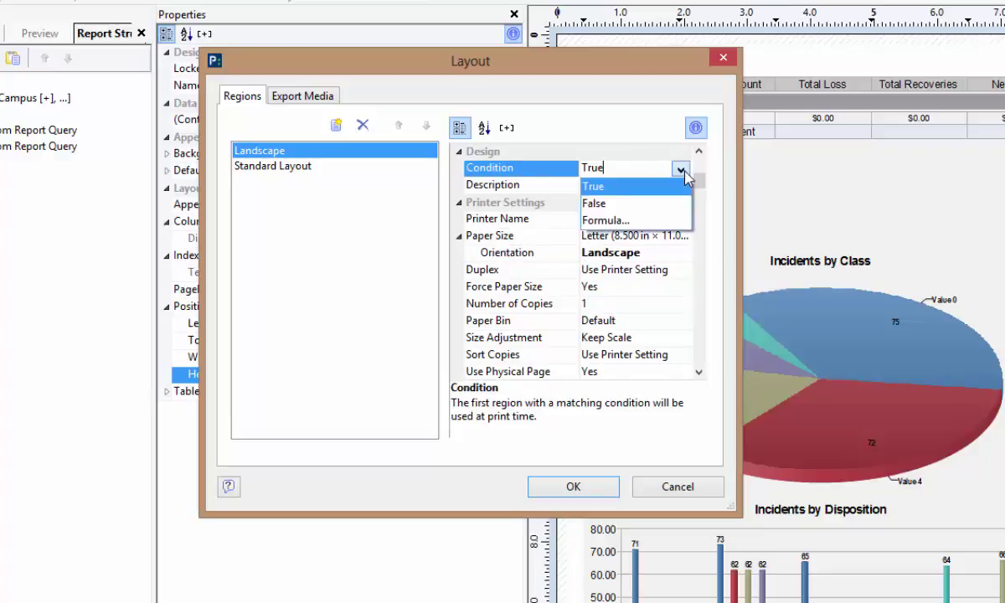
left_click(675, 184)
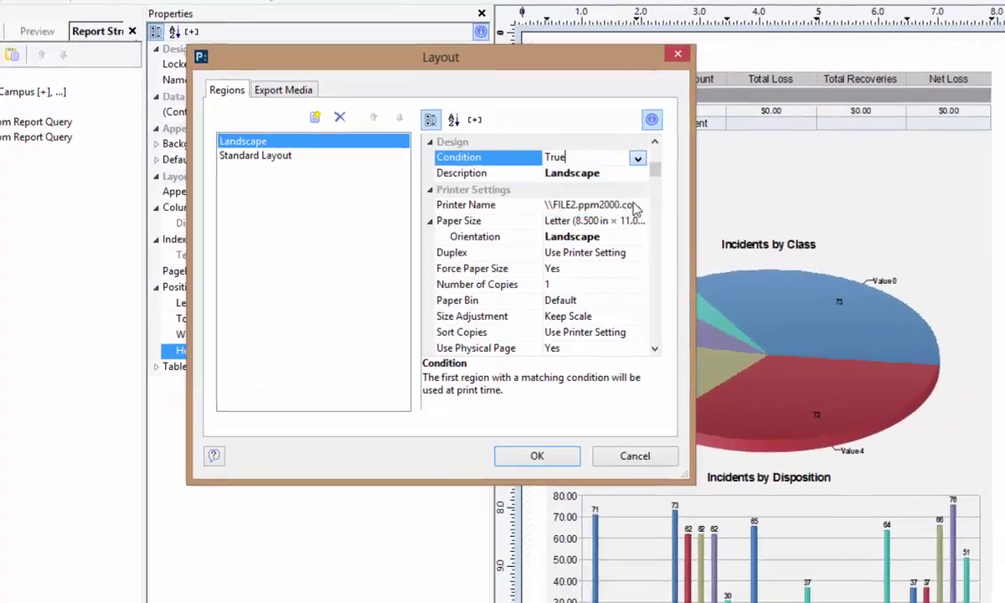
left_click_drag(239, 346, 150, 351)
double_click(284, 229)
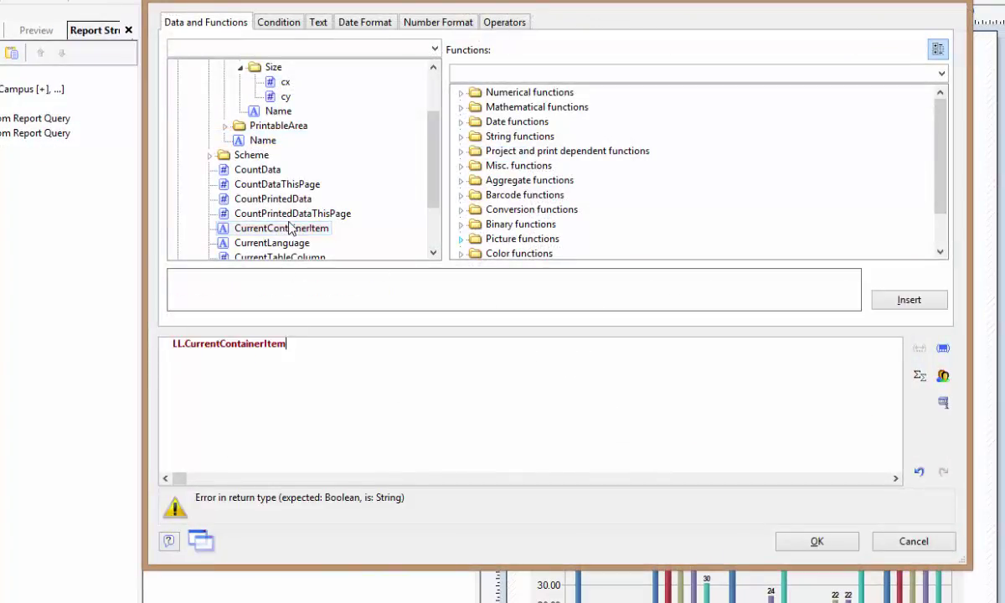
type("=")
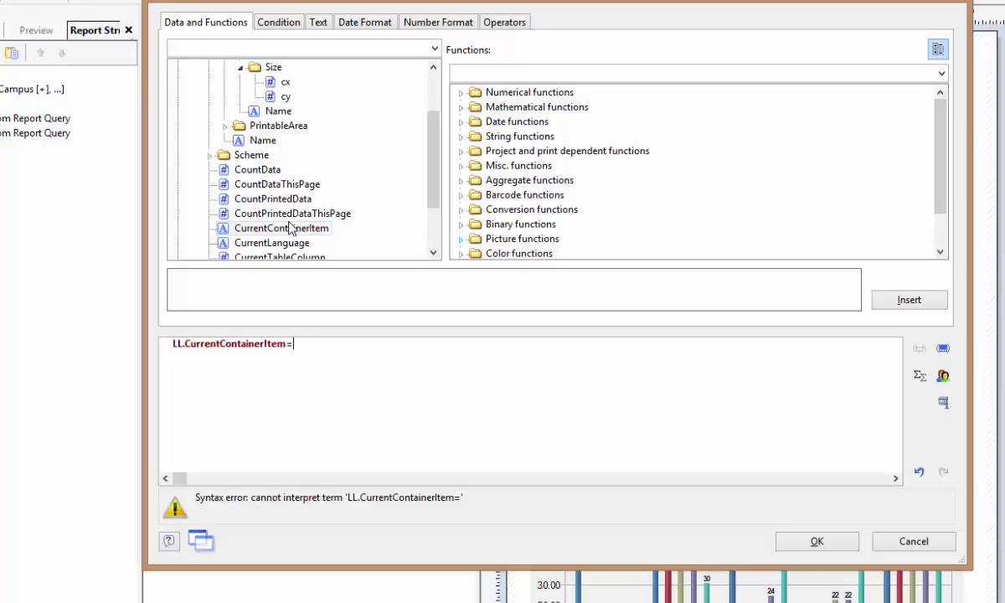
type(" \"Crosstab\"")
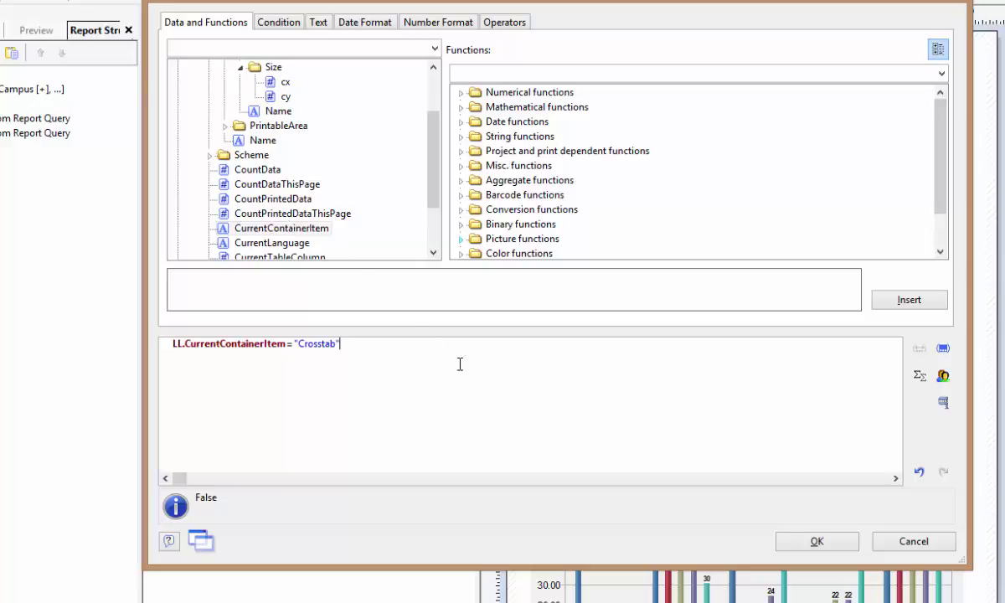
left_click(817, 541)
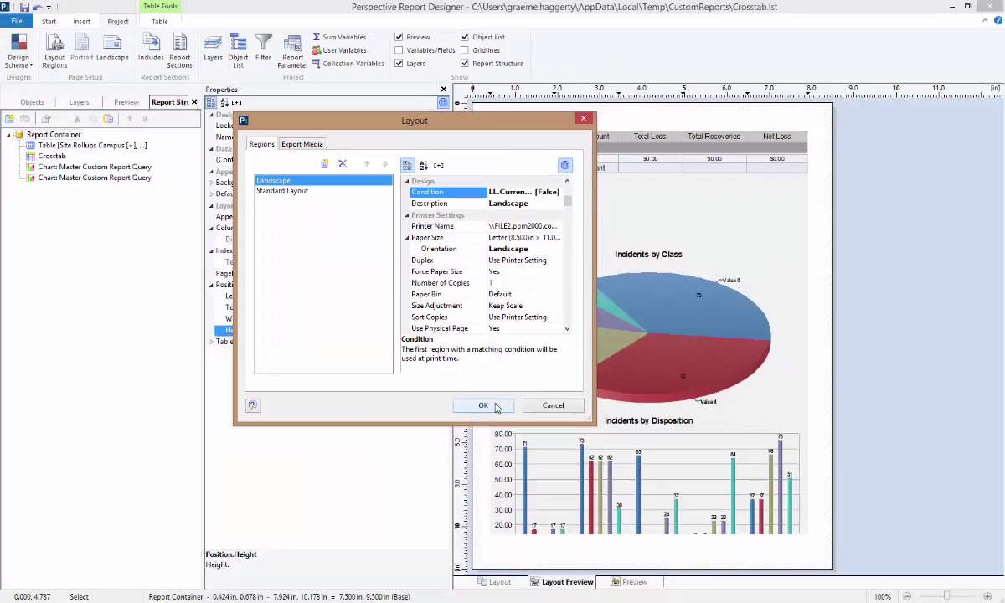
left_click(516, 425)
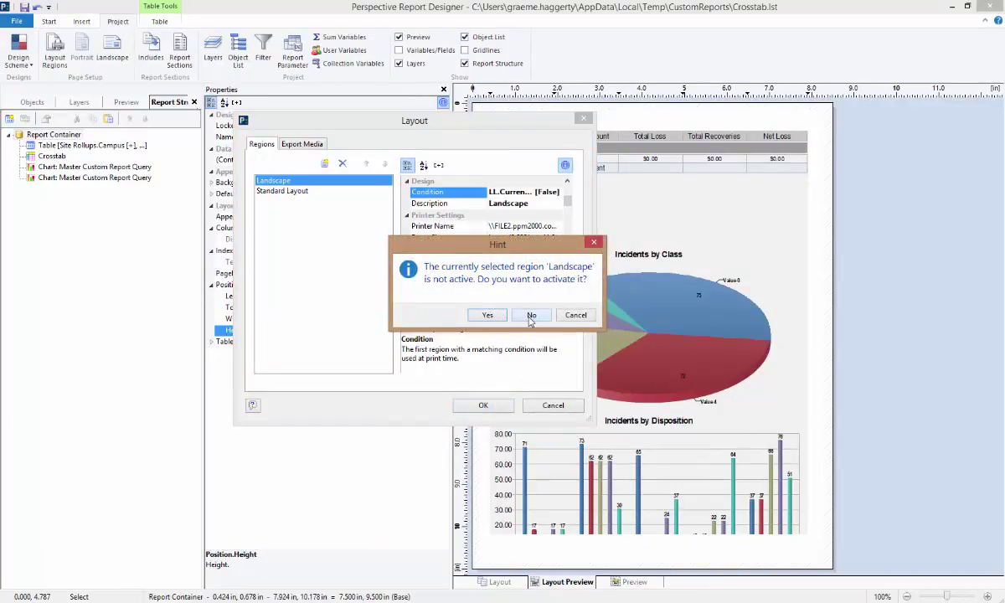
left_click(531, 319)
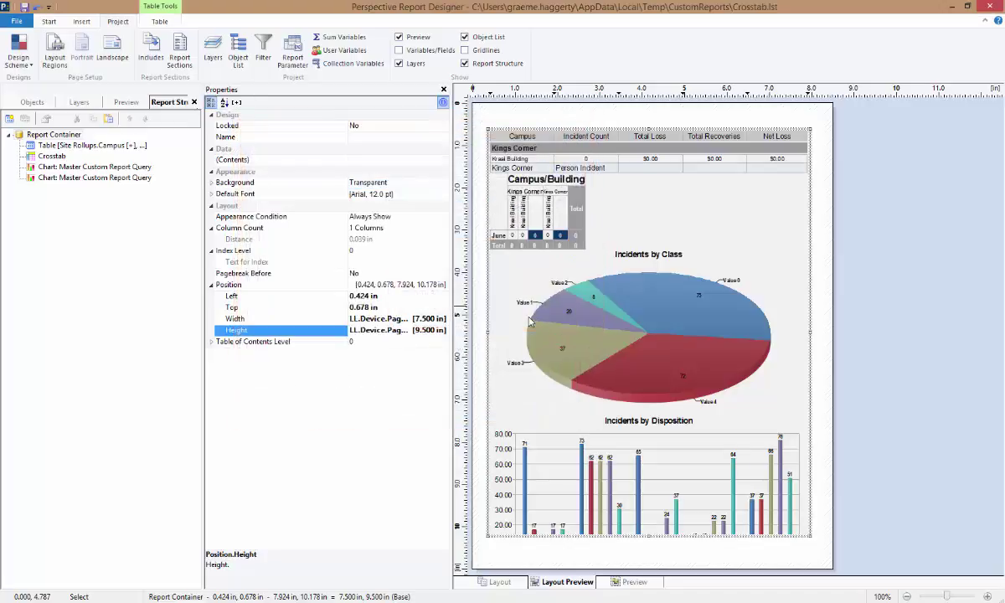
Preview the report and check the page orientation of the crosstab page and the first table page
left_click(634, 582)
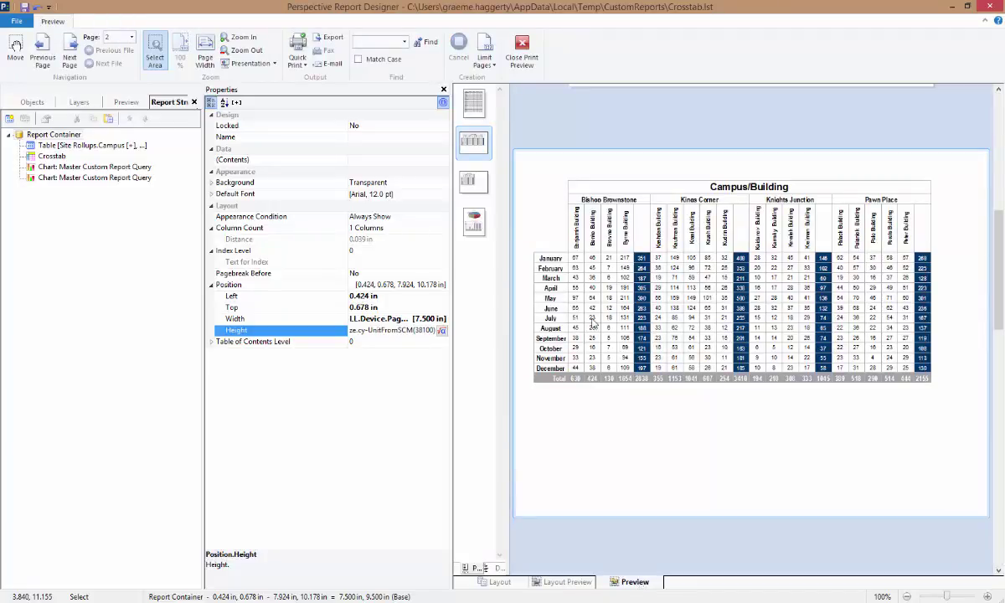
left_click(475, 105)
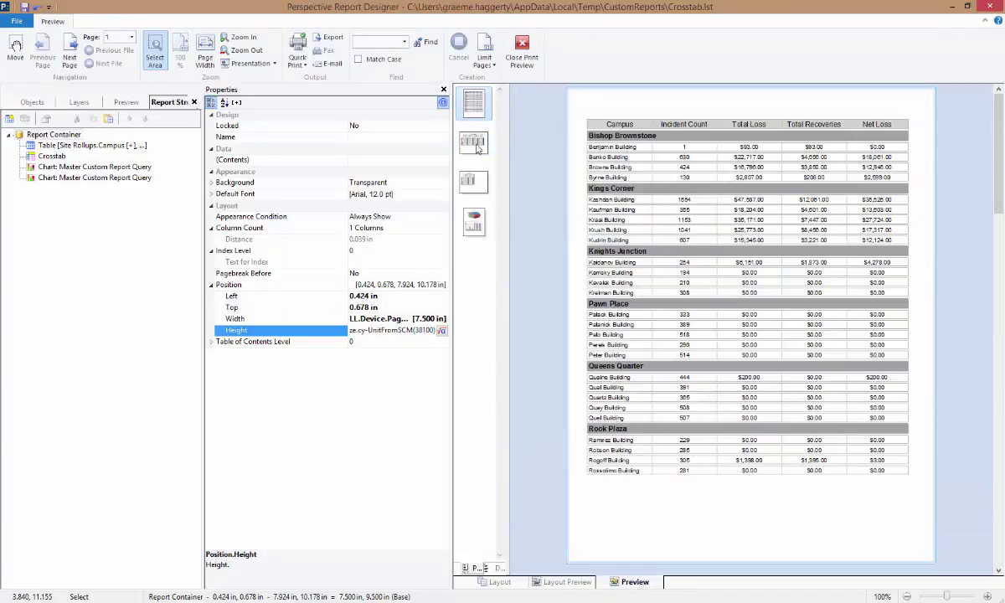